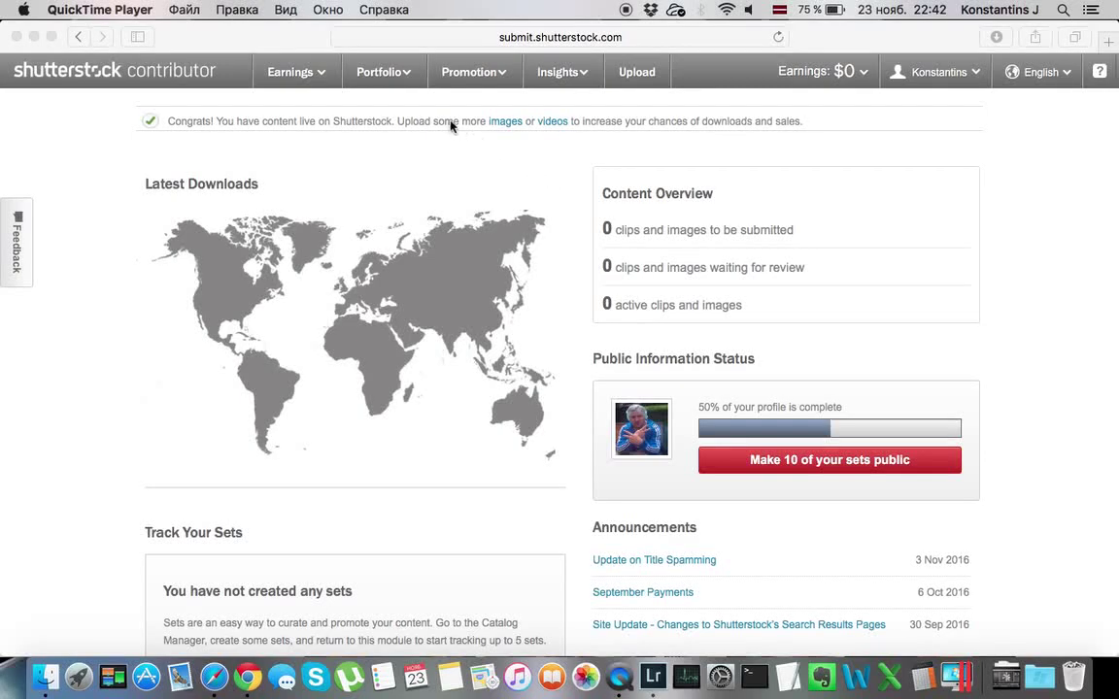
# Switch to Safari and go to Shutterstock's Upload page from the Portfolio navigation
pyautogui.click(389, 77)
pyautogui.click(384, 110)
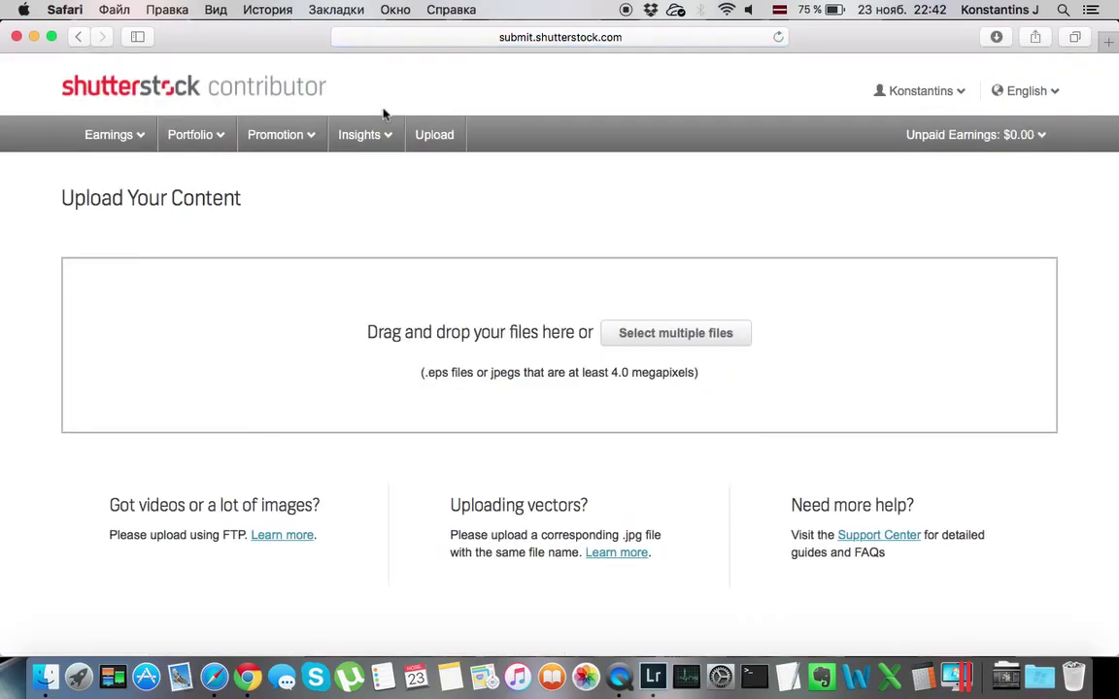
# Upload DSC_2382-2.jpg from the Photostocks folder and continue to the Submit Images page
pyautogui.click(644, 335)
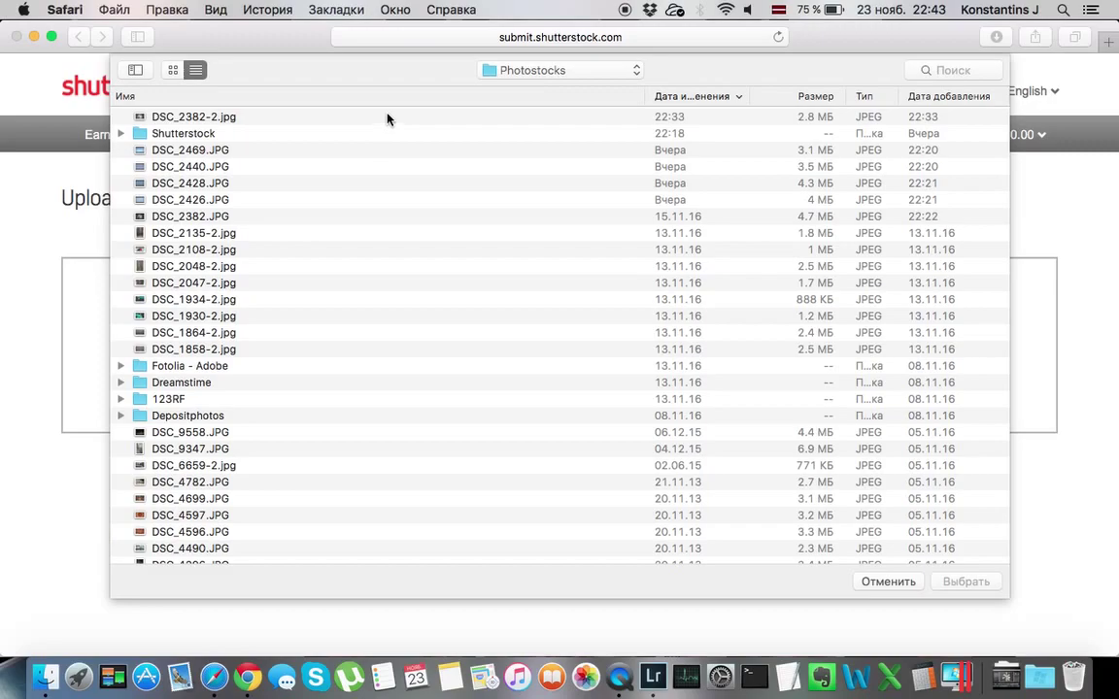
pyautogui.doubleClick(386, 119)
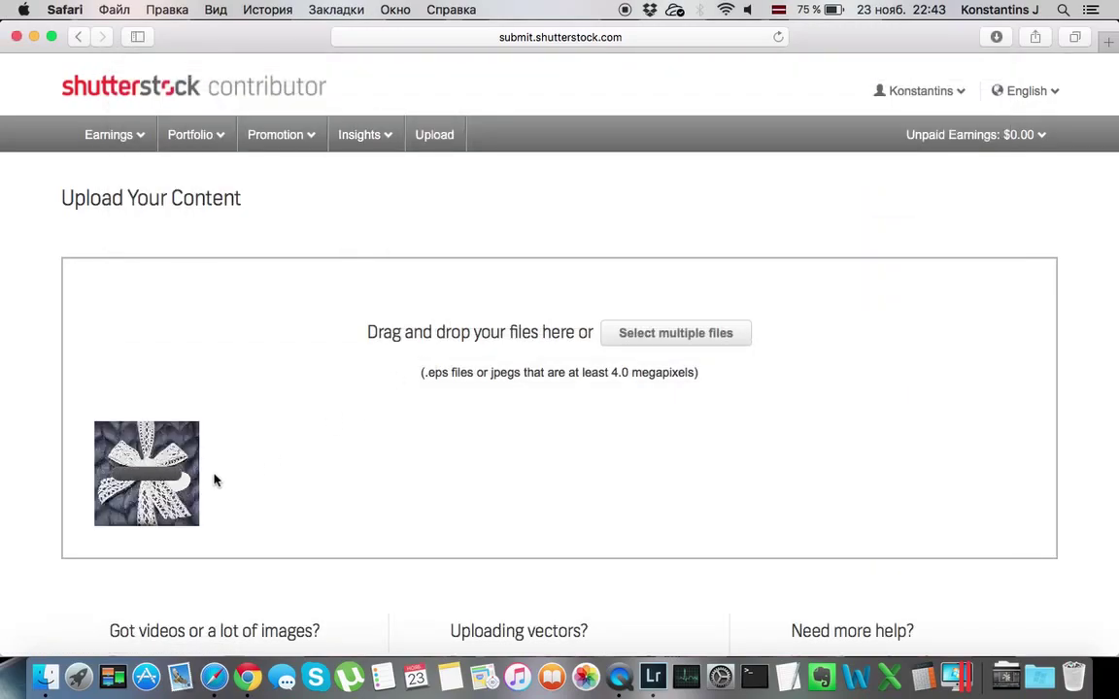
pyautogui.moveTo(147, 473)
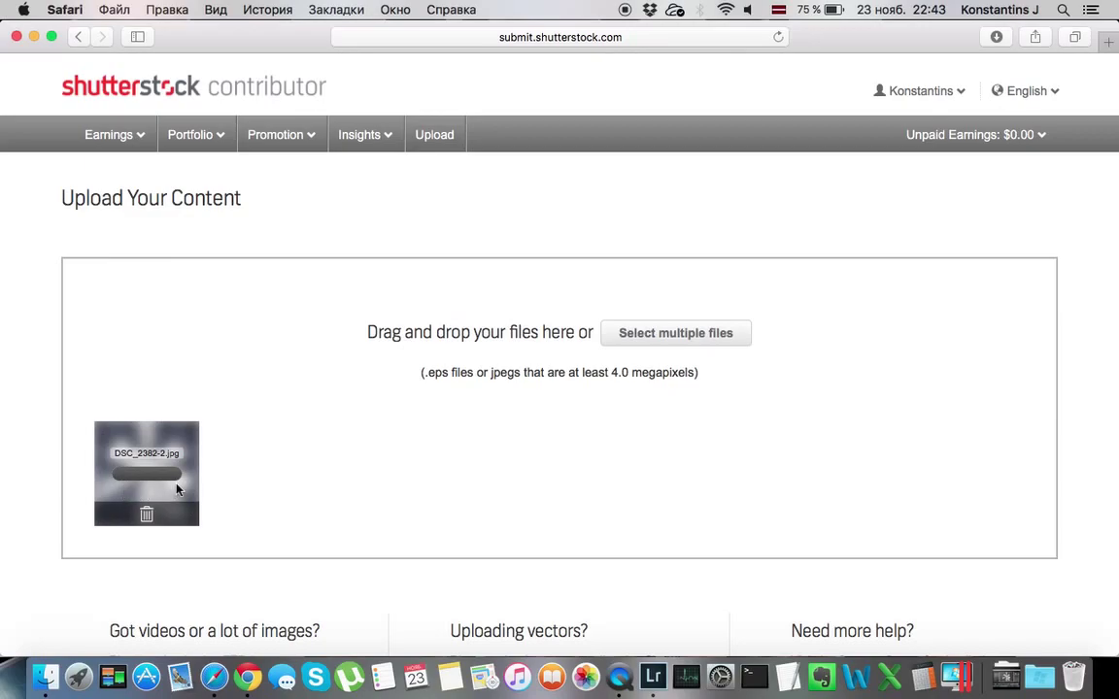
pyautogui.scroll(-2, 281, 468)
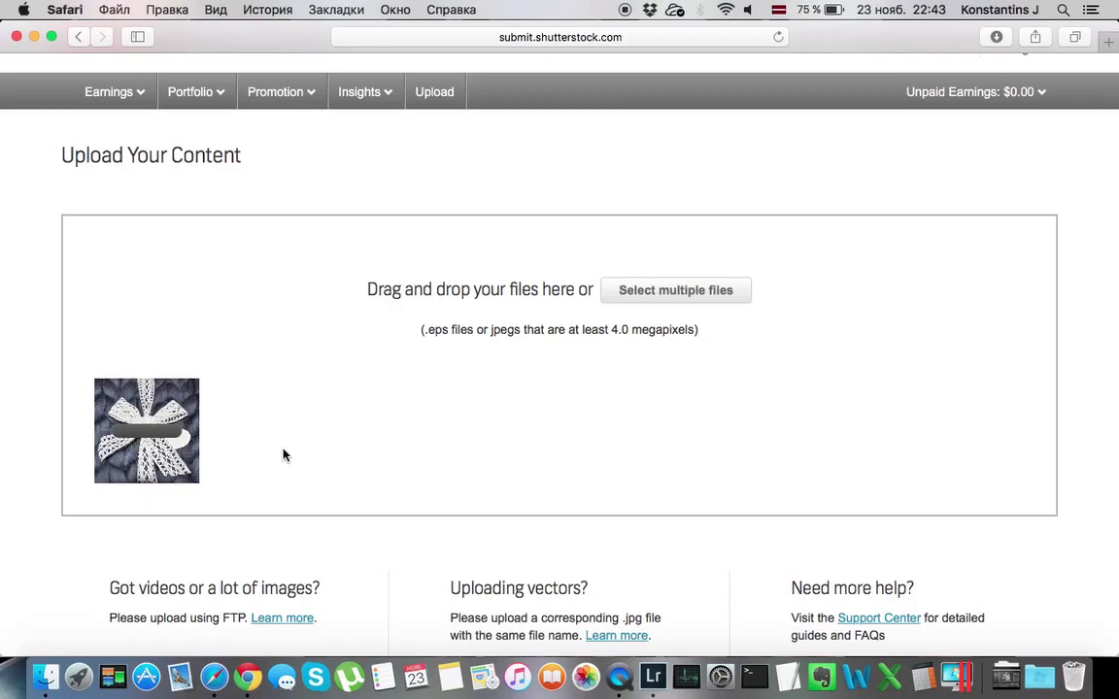
pyautogui.scroll(-3, 283, 455)
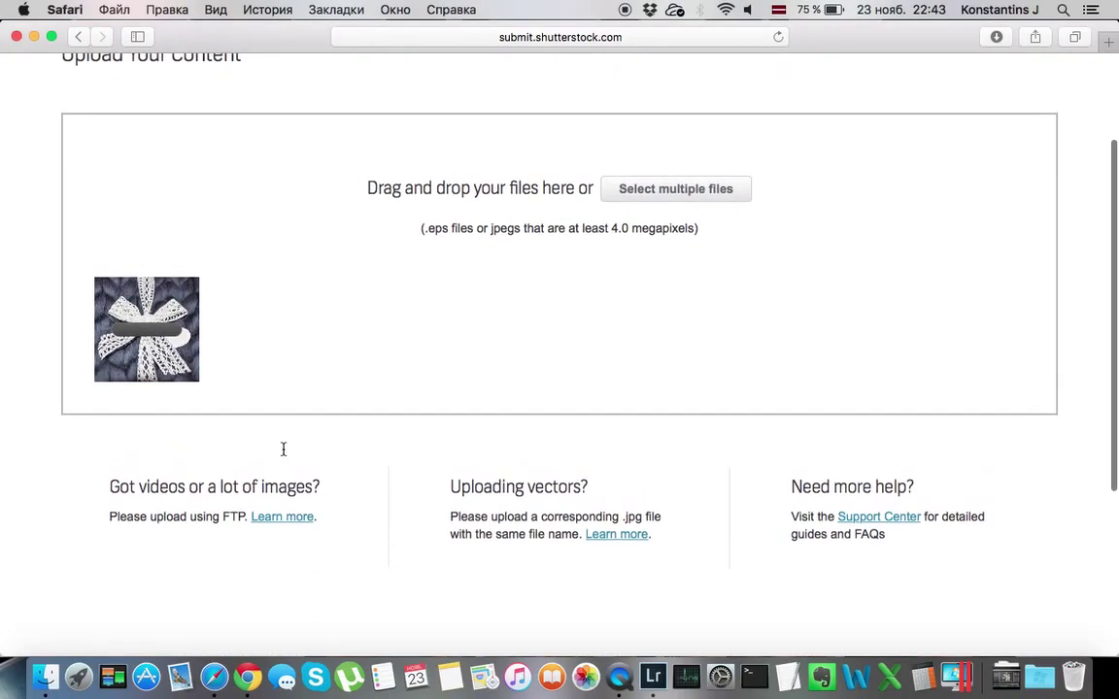
pyautogui.scroll(2, 322, 317)
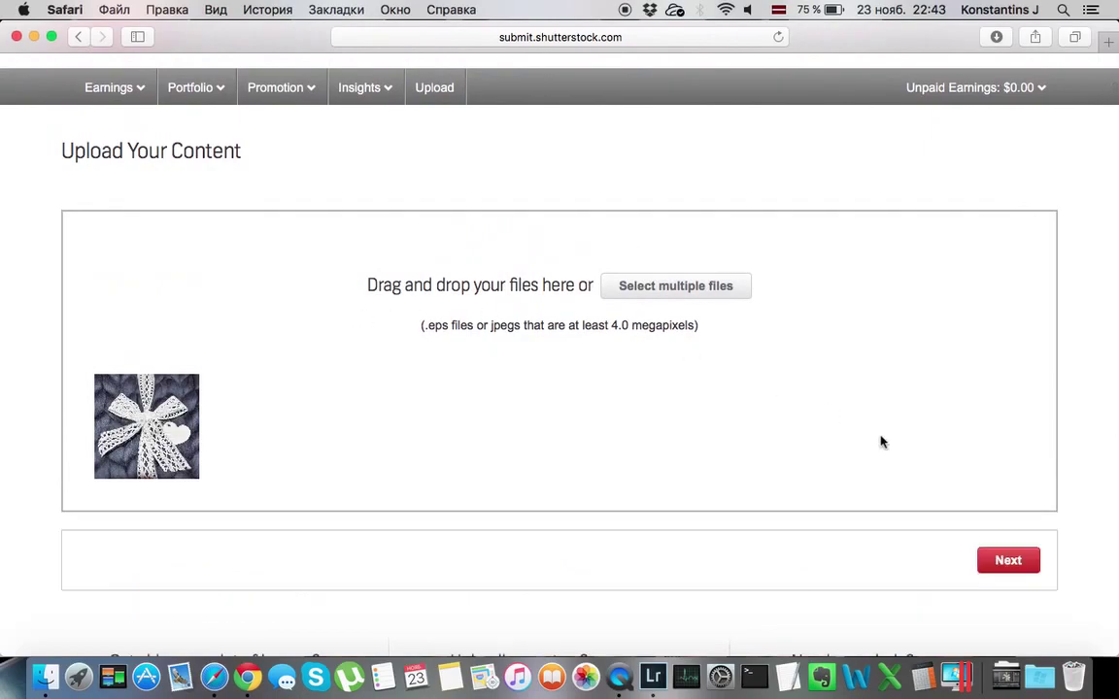
pyautogui.click(1025, 563)
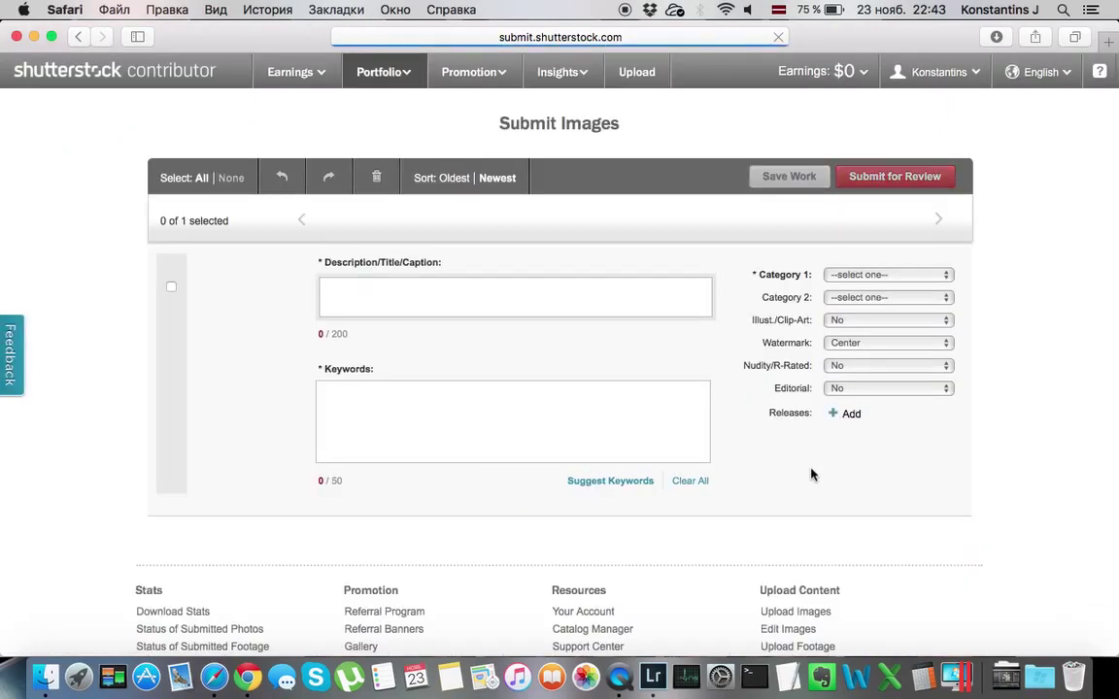
# Enter the description 'Merino wool blanket as a X-mas present' and open the keyword suggestion tool
pyautogui.click(637, 304)
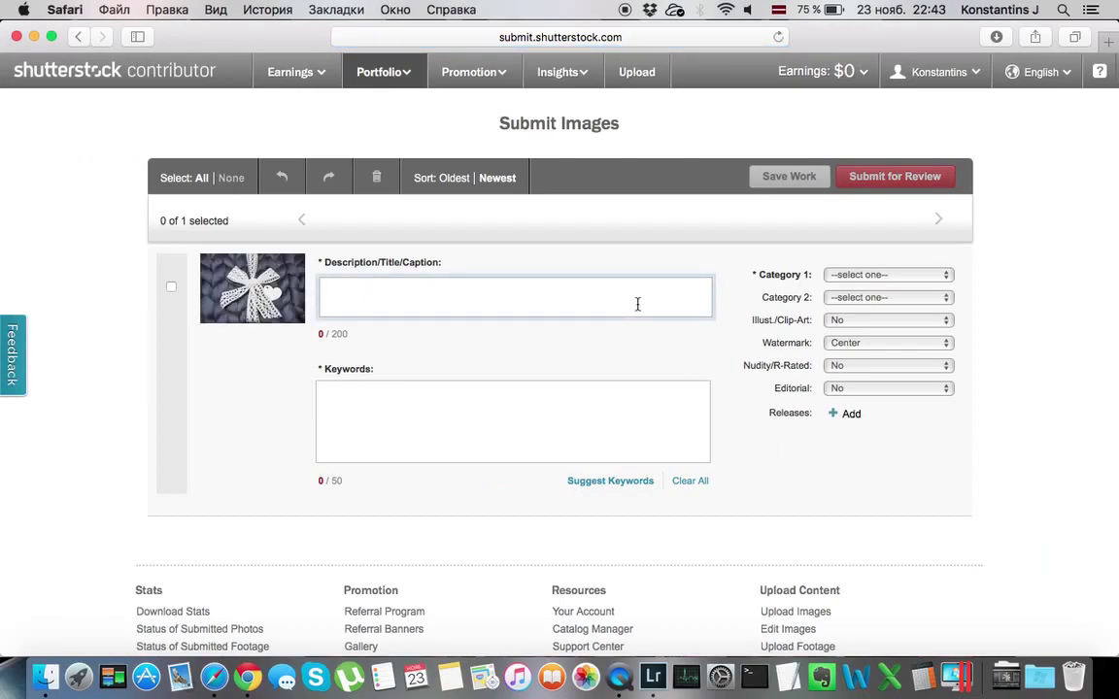
pyautogui.write('Merino ')
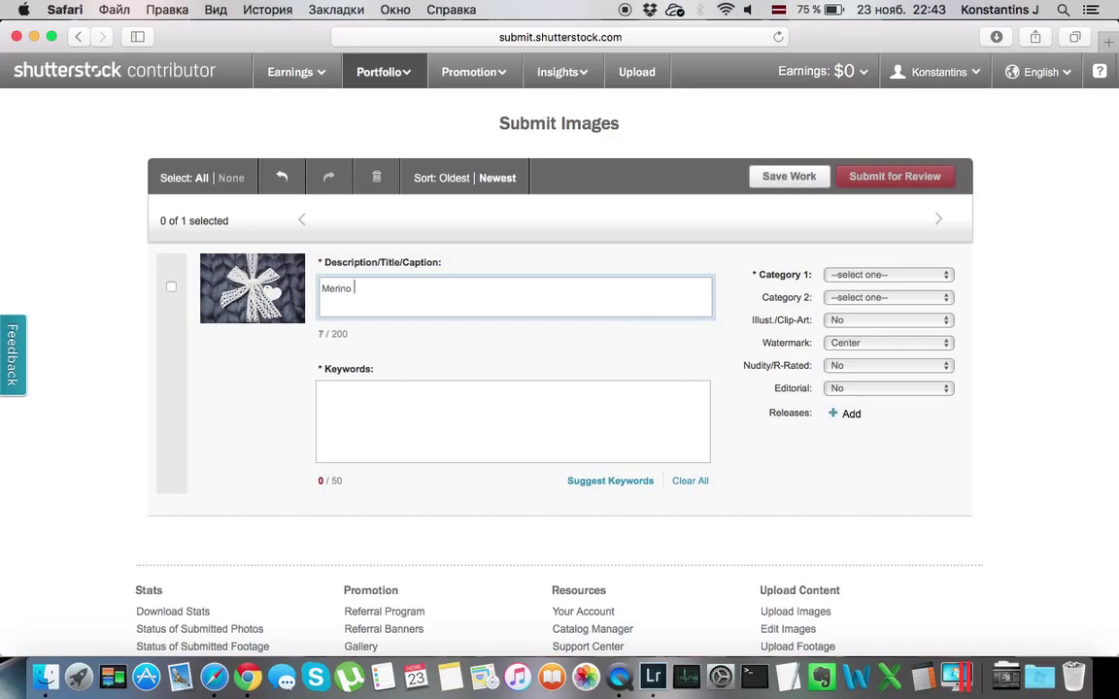
pyautogui.write('wool blanket a')
pyautogui.write('s a X')
pyautogui.write('-mas present')
pyautogui.click(584, 403)
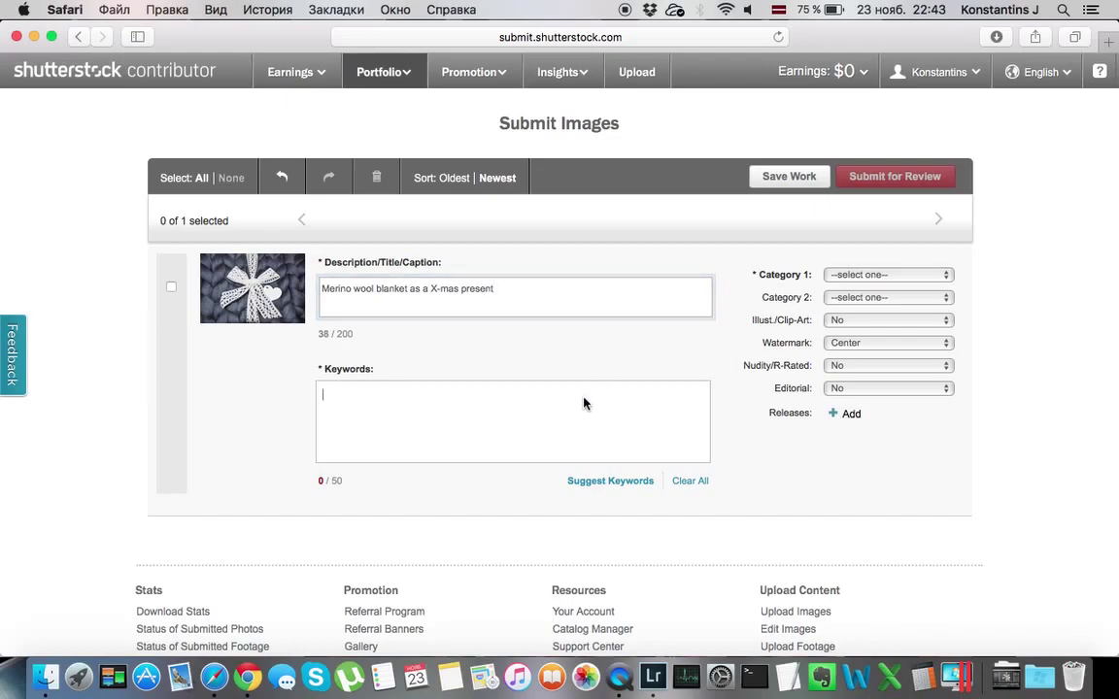
pyautogui.click(585, 482)
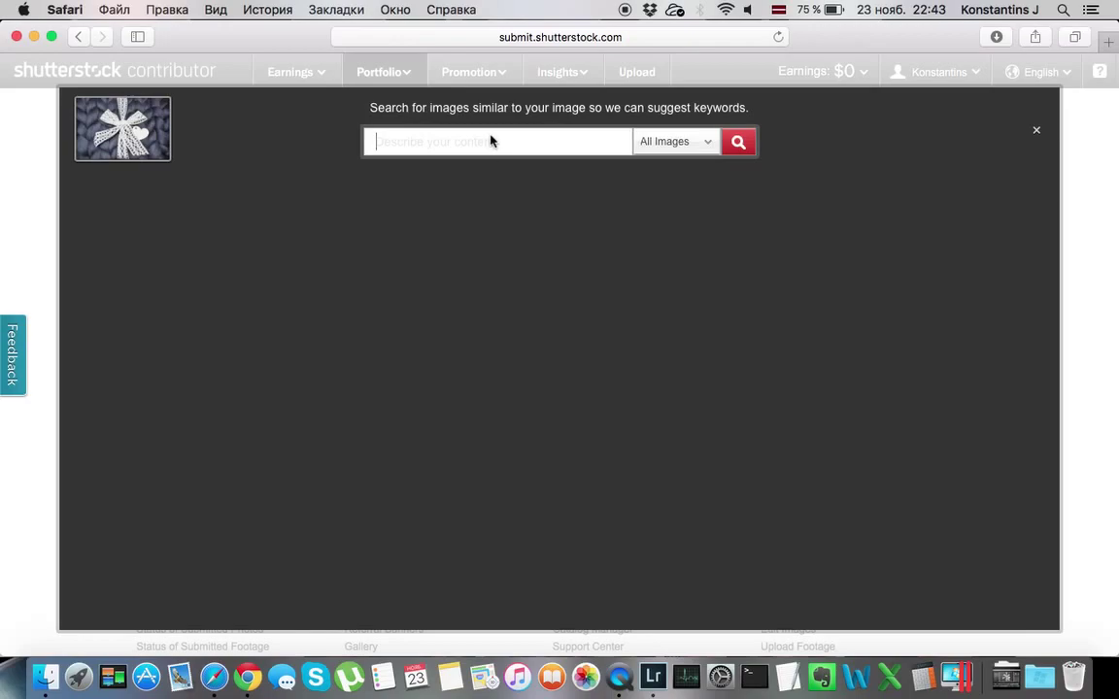
# Search similar images for 'x-mas present merino wool', then narrow the search to 'merino wool'
pyautogui.write('x-mas present merino wool')
pyautogui.click(738, 141)
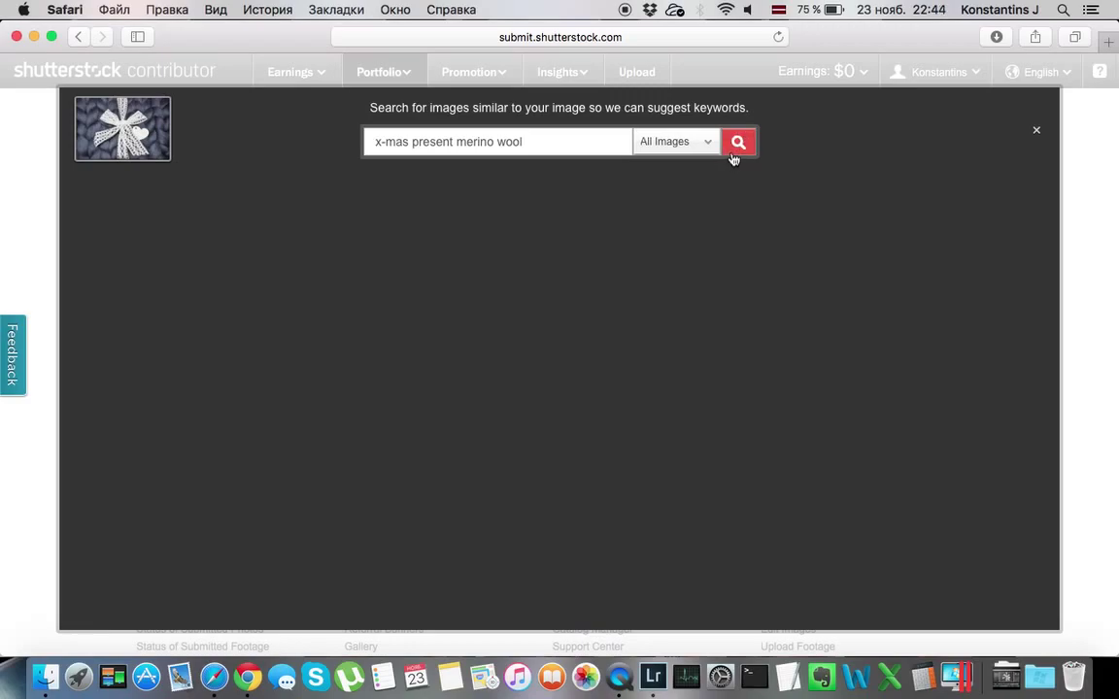
pyautogui.click(735, 153)
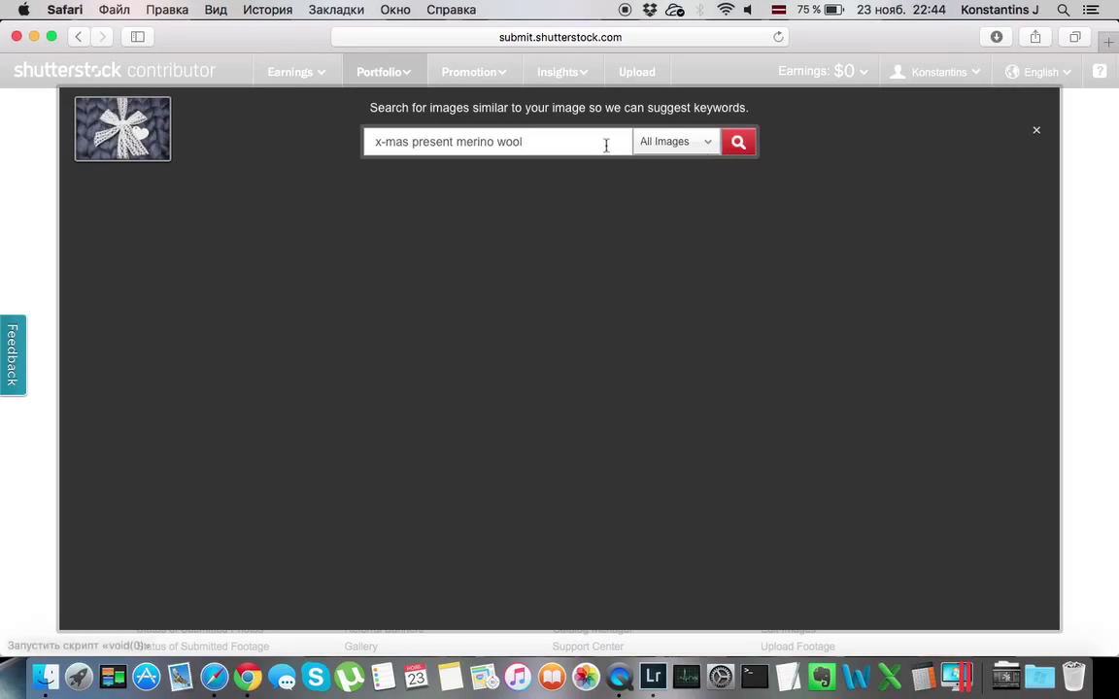
pyautogui.click(409, 141)
pyautogui.press('BackSpace')
pyautogui.press('BackSpace')
pyautogui.press('BackSpace')
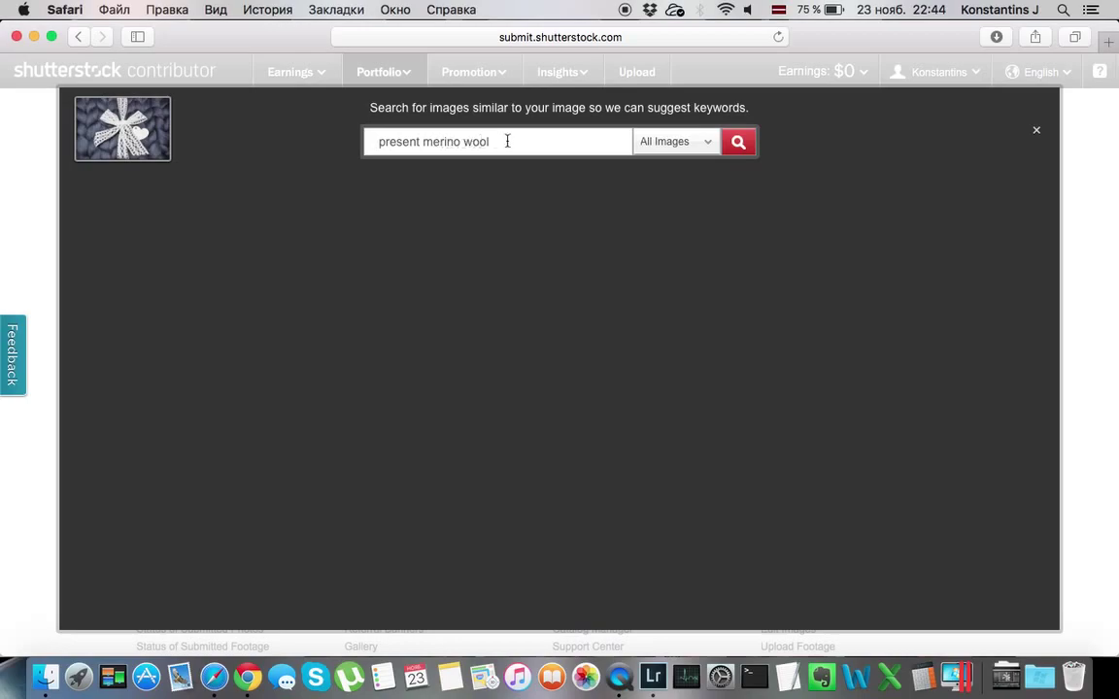
pyautogui.click(737, 143)
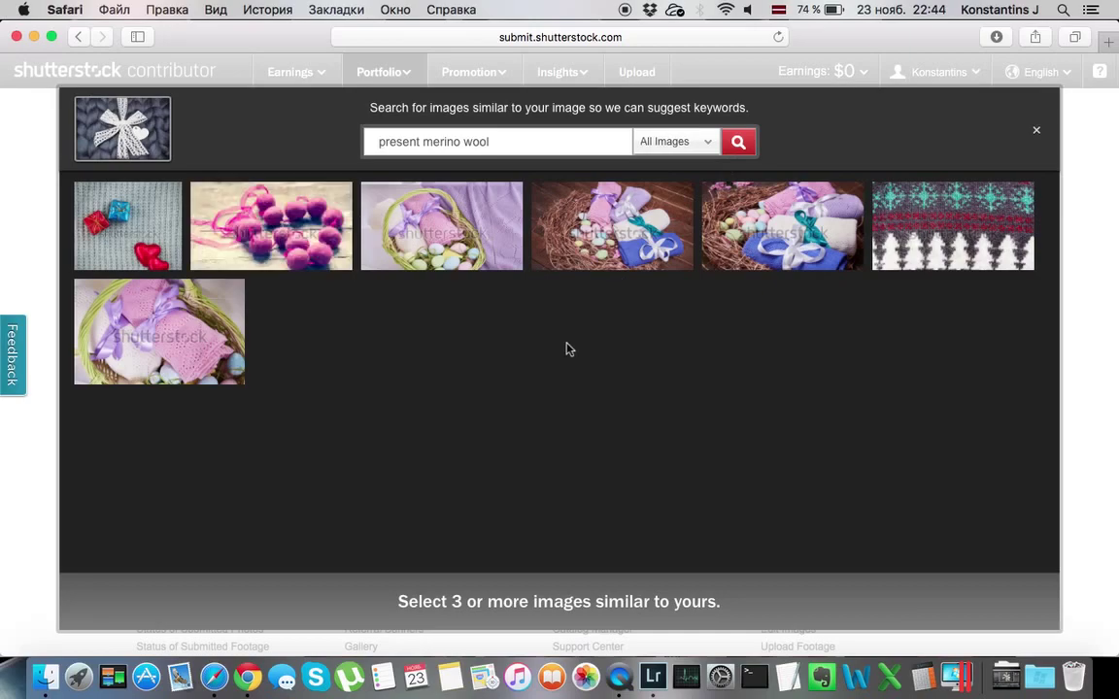
pyautogui.click(423, 142)
pyautogui.press('BackSpace')
pyautogui.press('BackSpace')
pyautogui.press('BackSpace')
pyautogui.press('BackSpace')
pyautogui.press('BackSpace')
pyautogui.press('BackSpace')
pyautogui.press('BackSpace')
pyautogui.press('BackSpace')
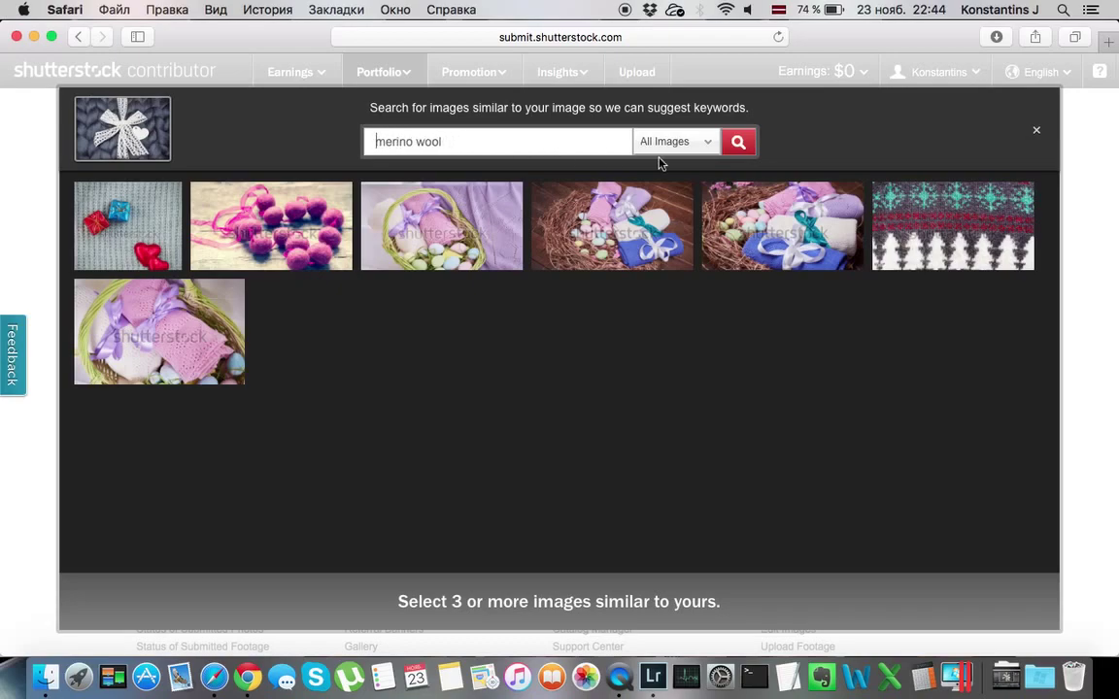
pyautogui.click(735, 146)
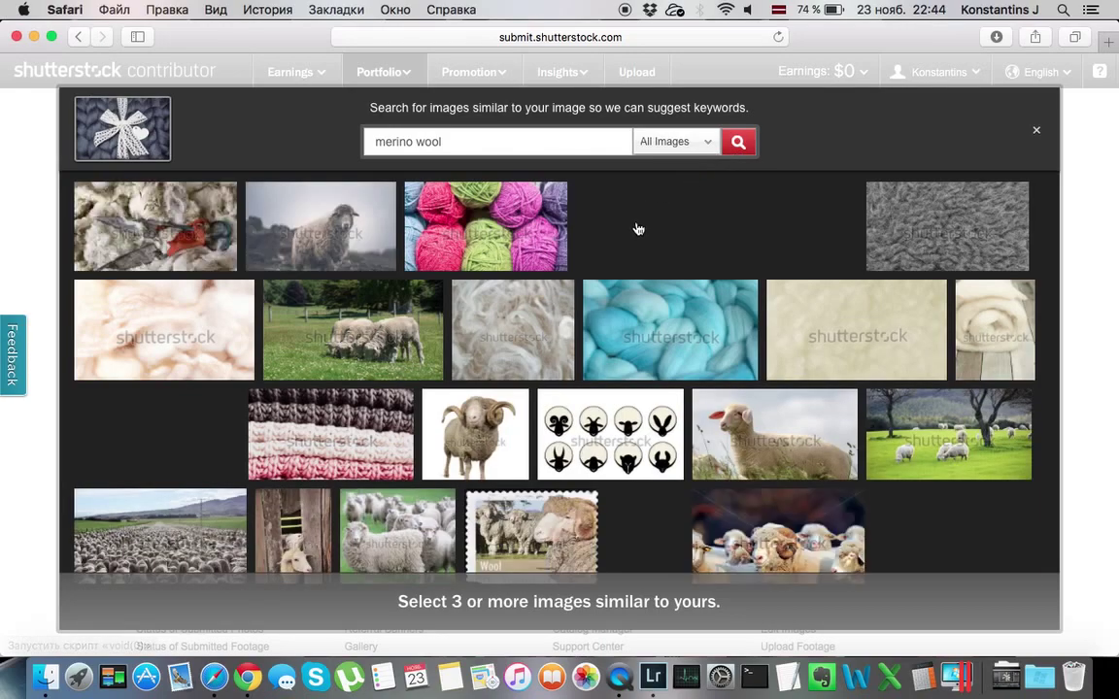
# Mark three wool images, including the blue yarn, as similar and generate keywords
pyautogui.click(496, 291)
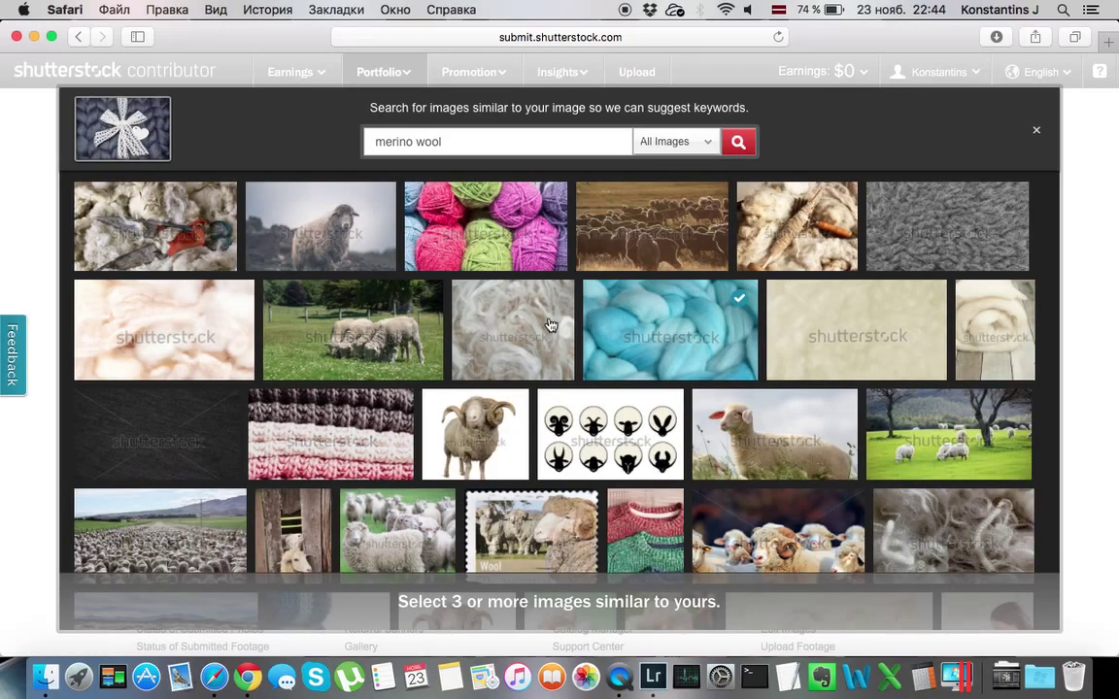
pyautogui.click(514, 222)
pyautogui.scroll(-5, 515, 222)
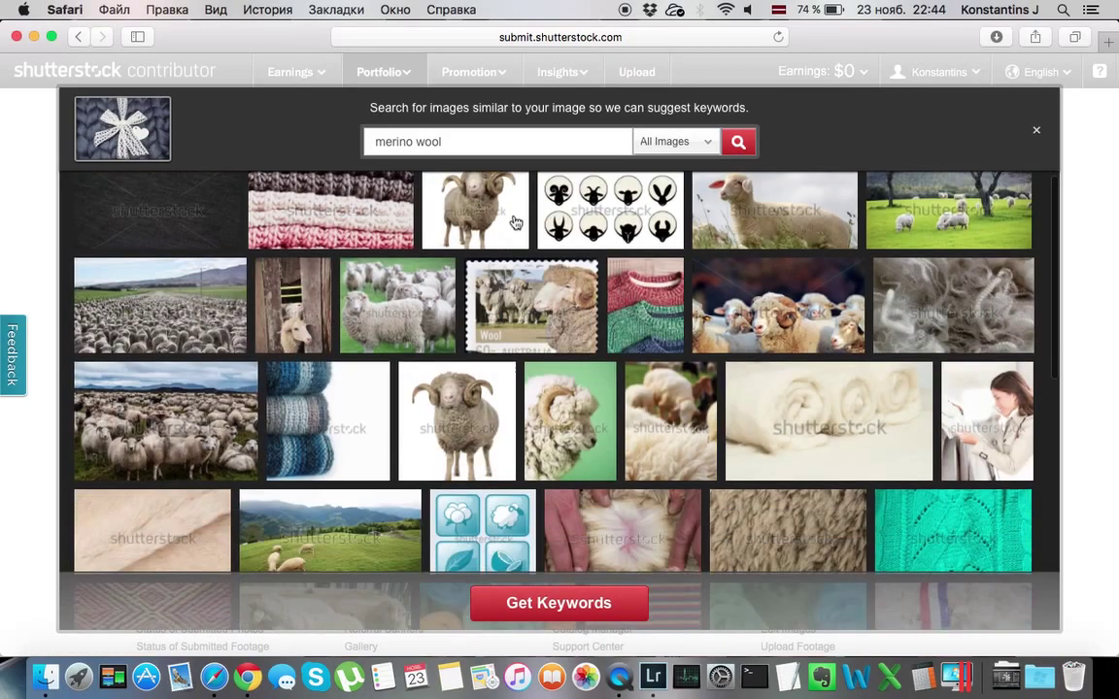
pyautogui.scroll(-5, 627, 262)
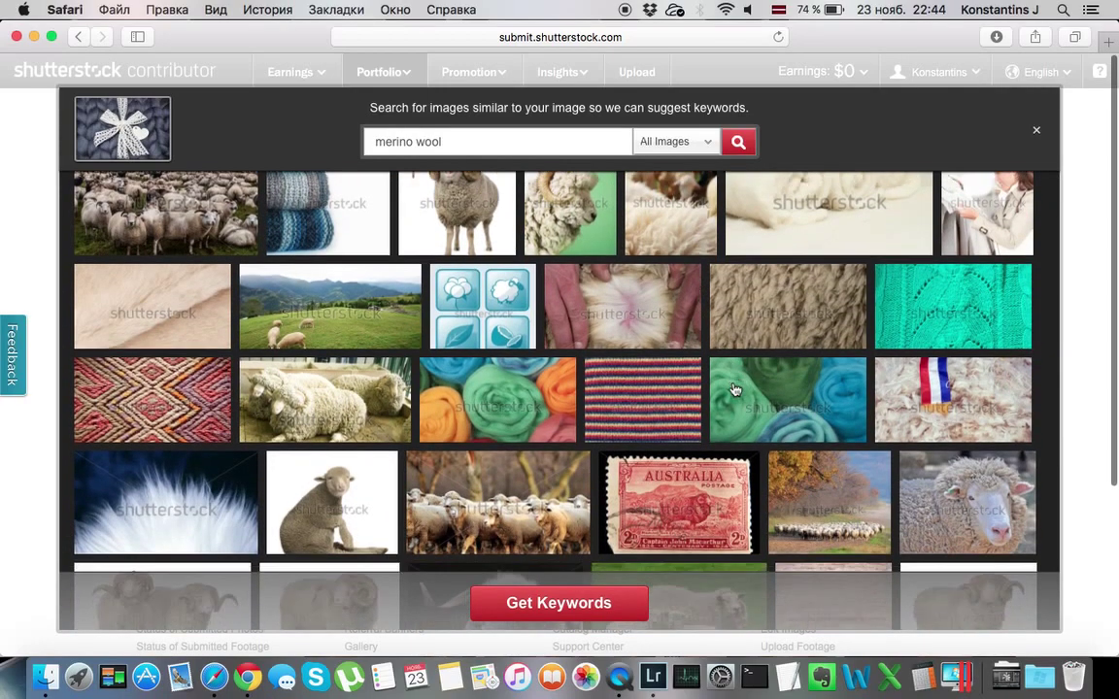
pyautogui.scroll(-5, 735, 379)
pyautogui.scroll(-4, 735, 384)
pyautogui.scroll(-2, 736, 388)
pyautogui.click(551, 357)
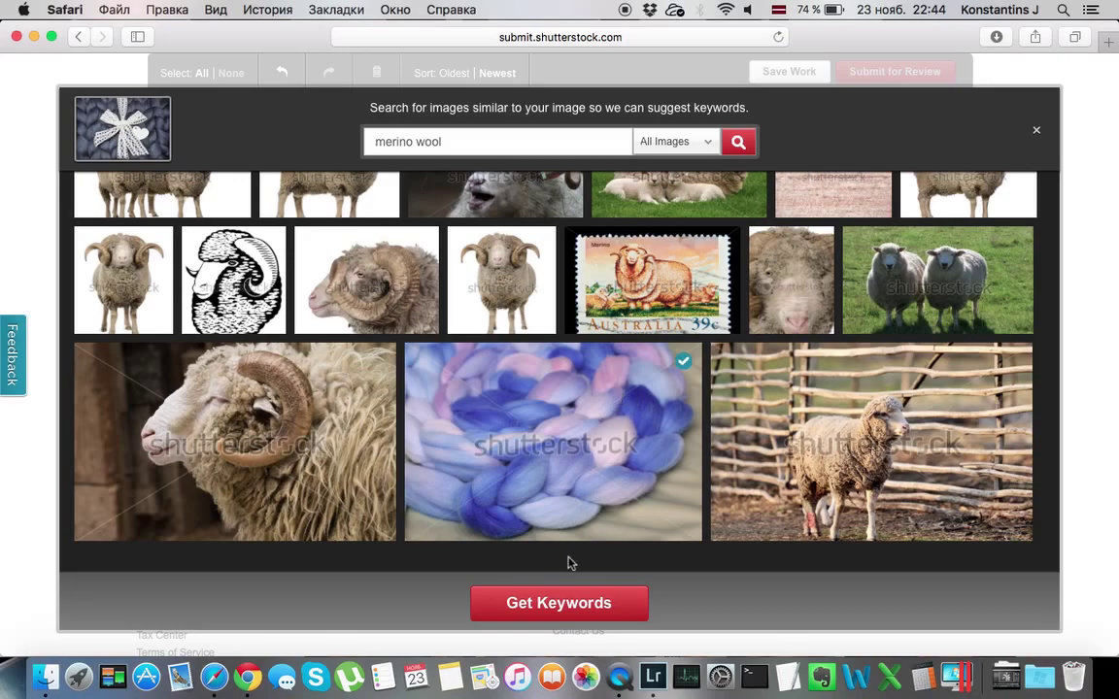
pyautogui.click(568, 605)
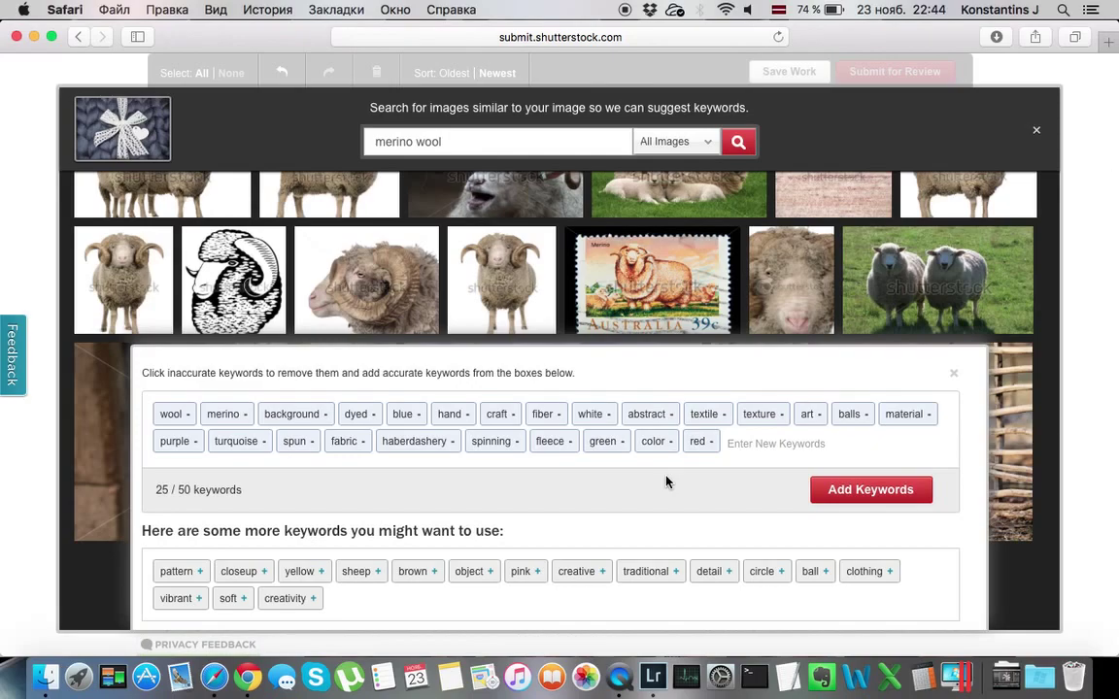
# Close the suggested keywords list and the suggestion overlay, returning to the empty Keywords field
pyautogui.click(953, 374)
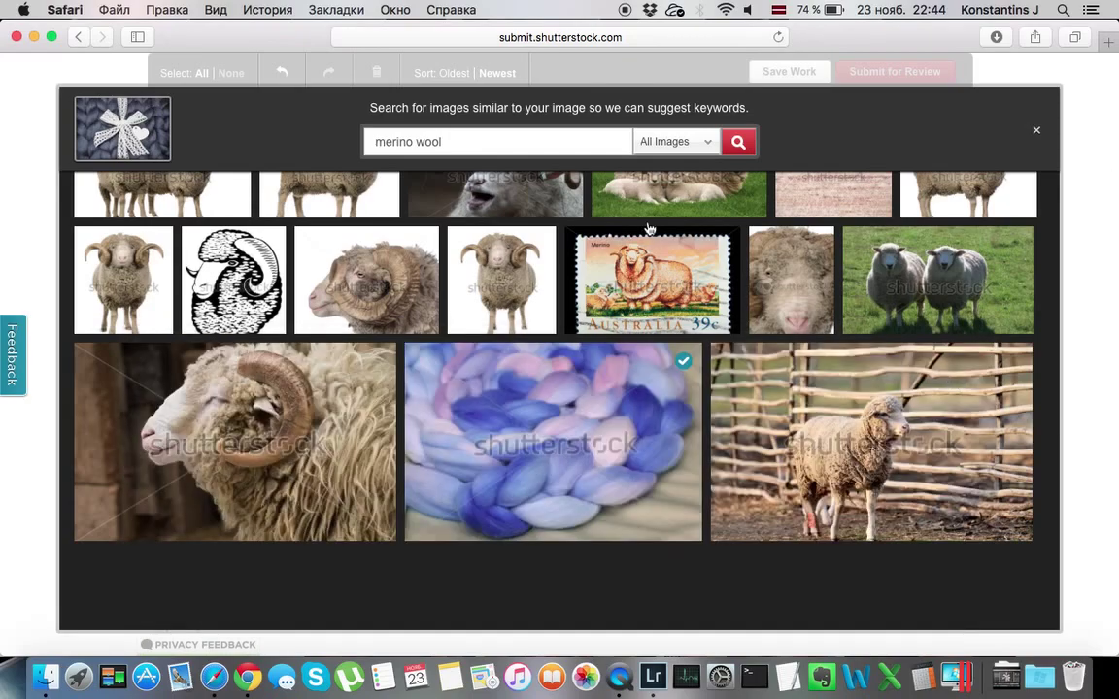
pyautogui.click(1037, 133)
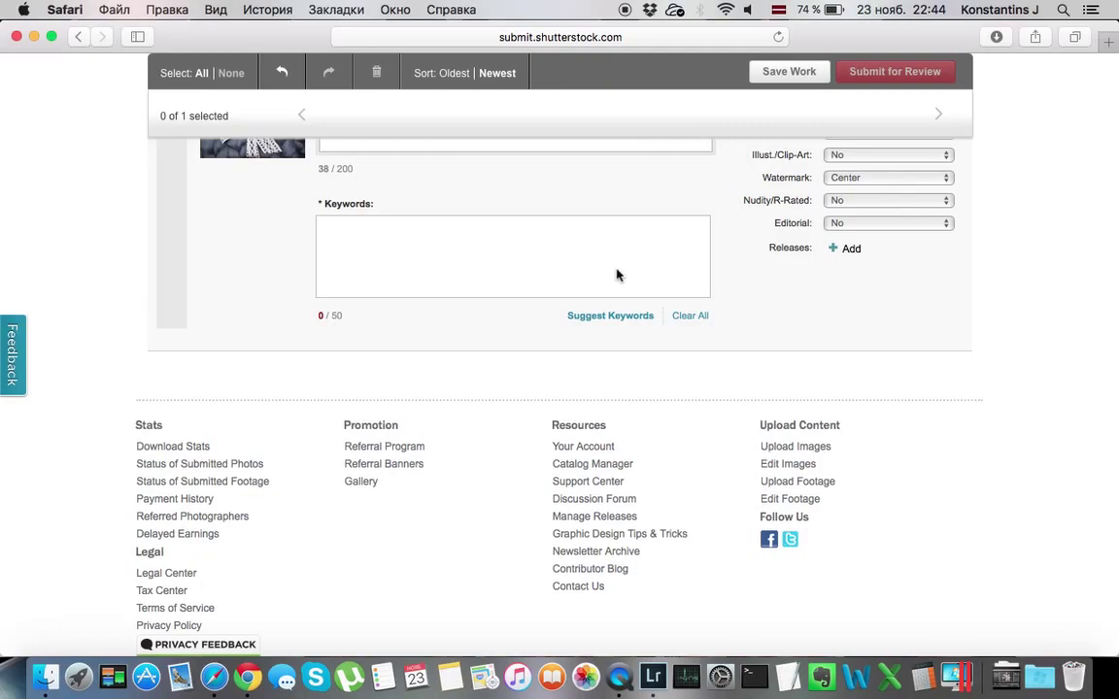
pyautogui.scroll(3, 617, 275)
pyautogui.click(572, 405)
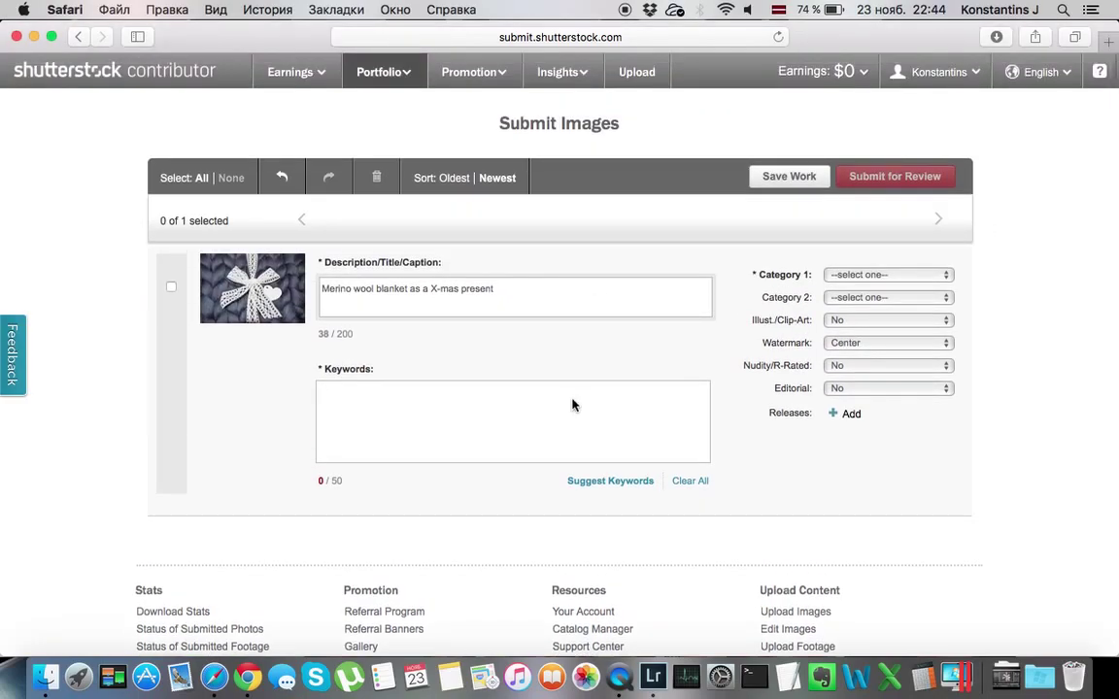
# Search 'Merino wool', mark the blue and pink wool images similar, and add 25 keywords
pyautogui.click(609, 481)
pyautogui.write('Merino wool')
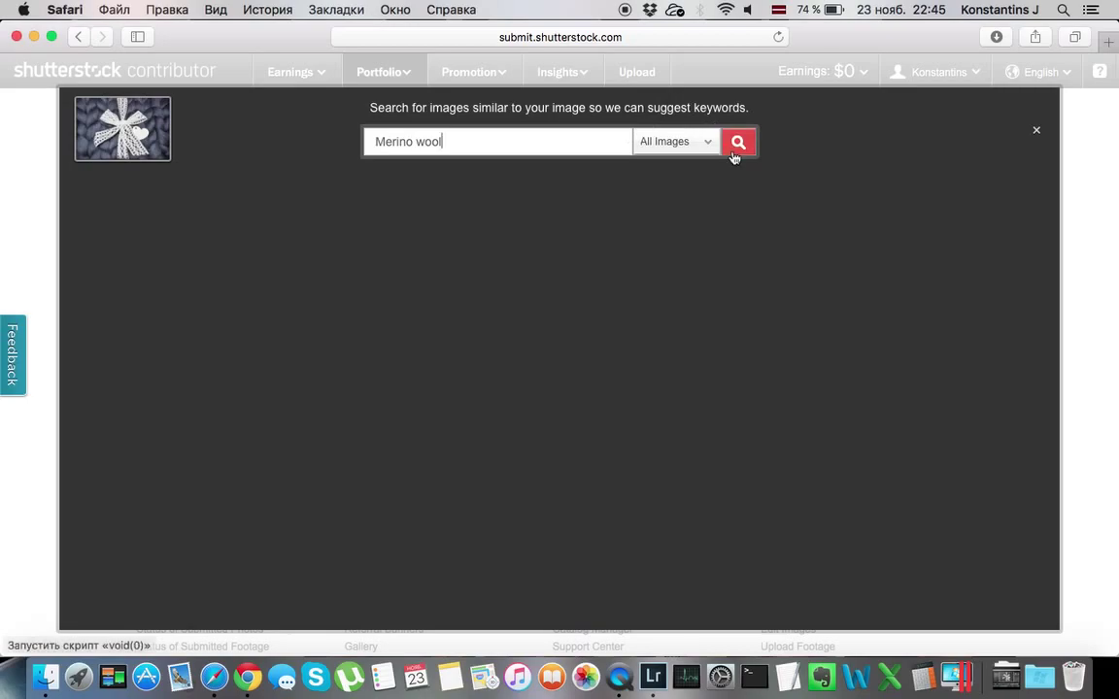
pyautogui.click(733, 151)
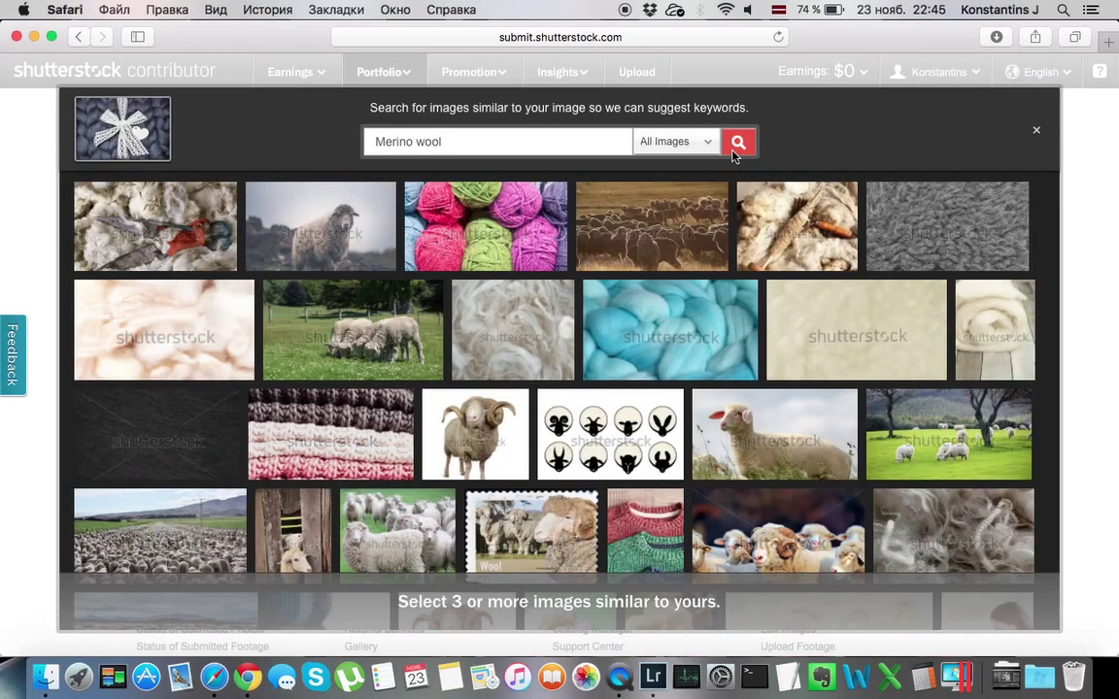
pyautogui.click(690, 287)
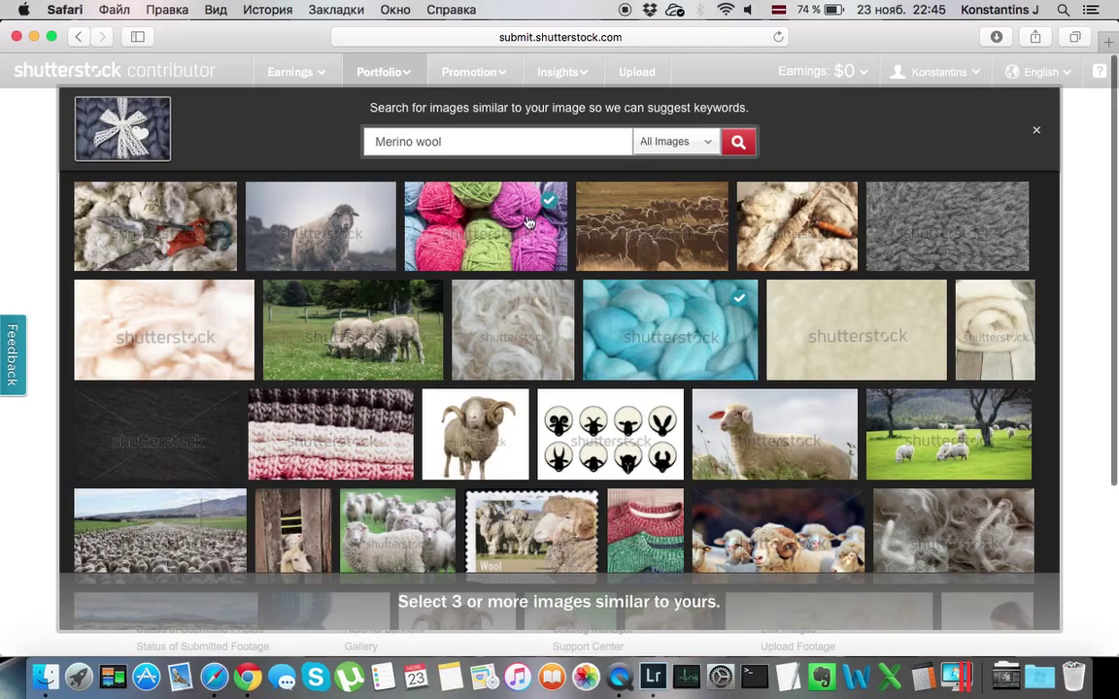
pyautogui.scroll(-3, 446, 203)
pyautogui.click(350, 266)
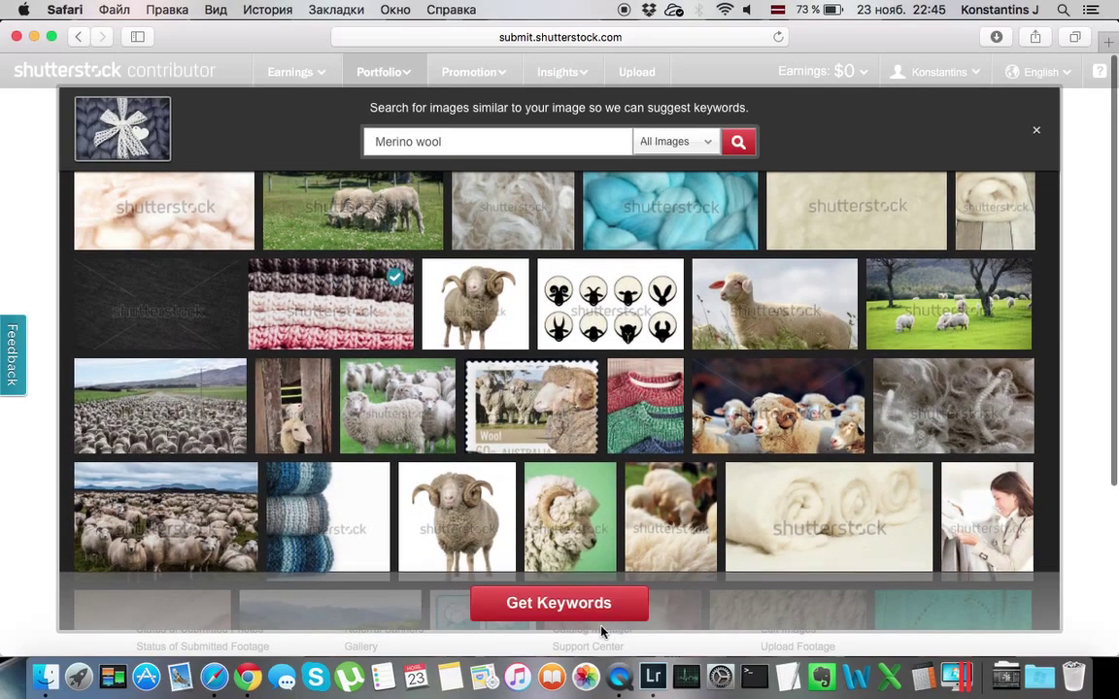
pyautogui.click(580, 610)
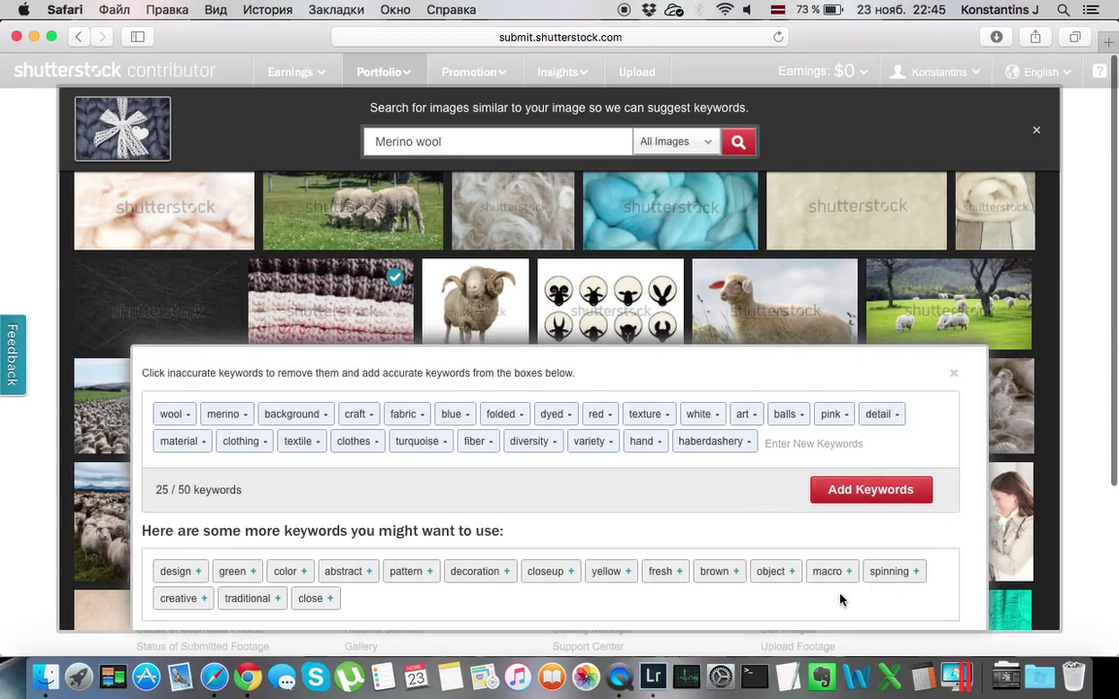
pyautogui.click(833, 494)
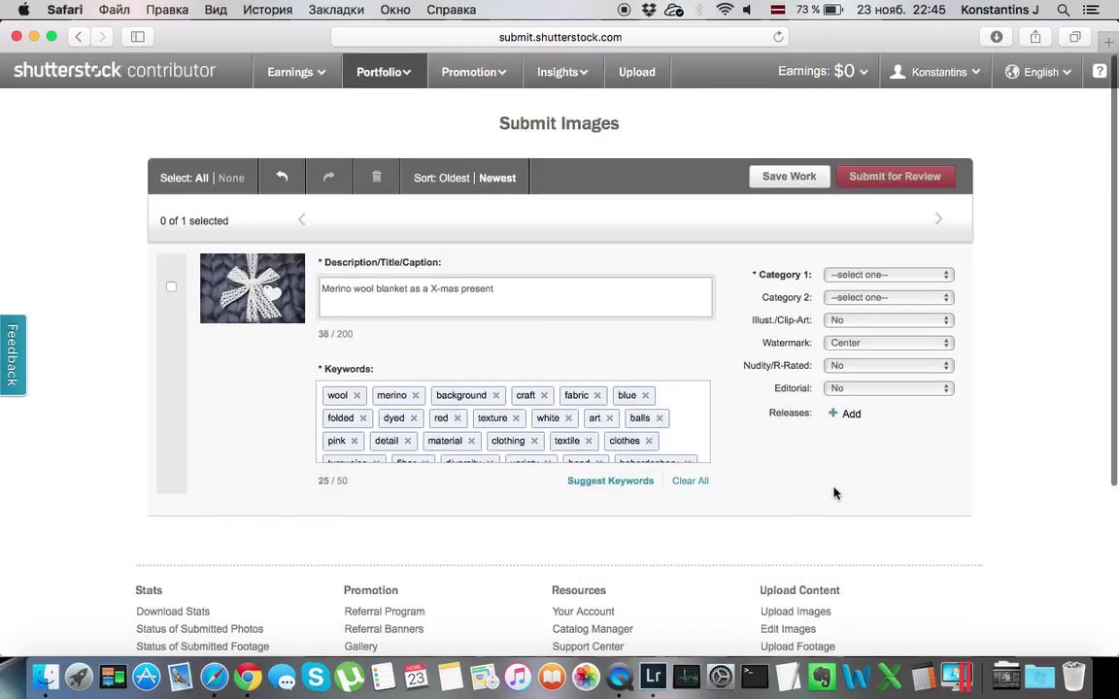
# Remove the keywords folded, haberdashery, hand, diversity, turquoise and red, leaving 19
pyautogui.scroll(-1, 601, 410)
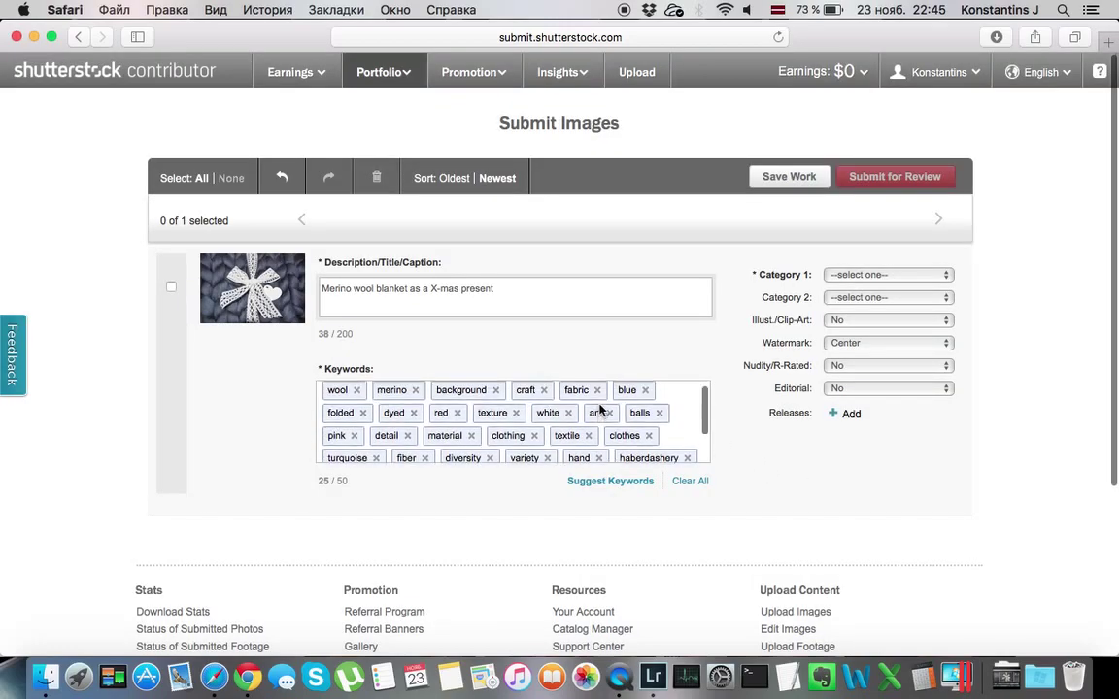
pyautogui.click(366, 414)
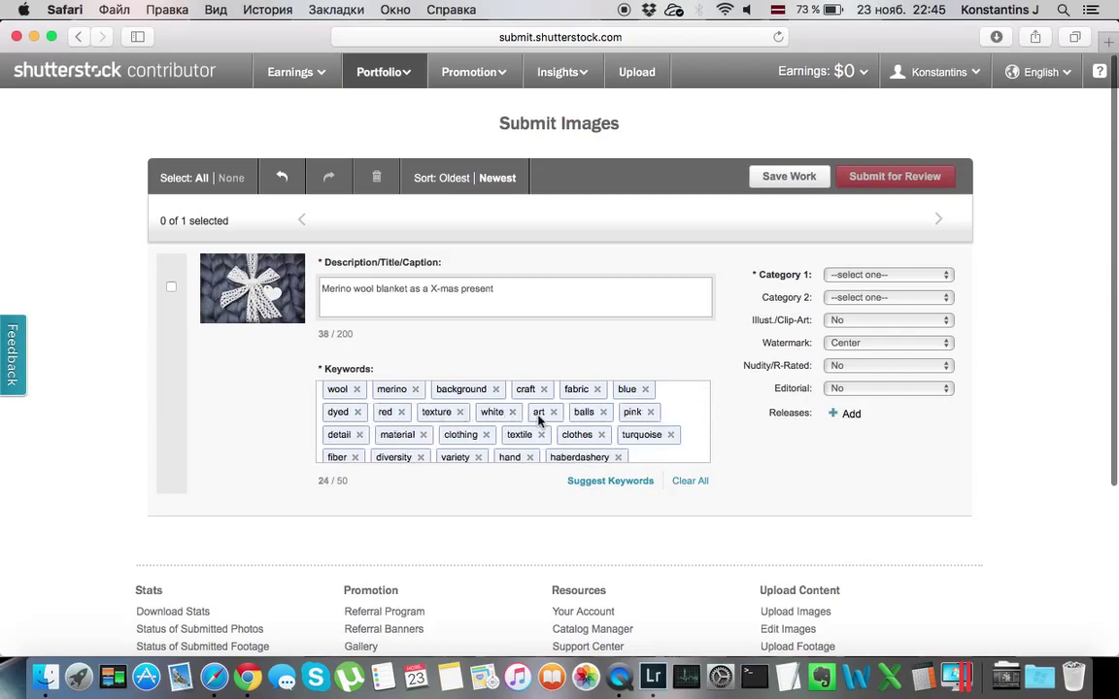
pyautogui.scroll(-1, 539, 418)
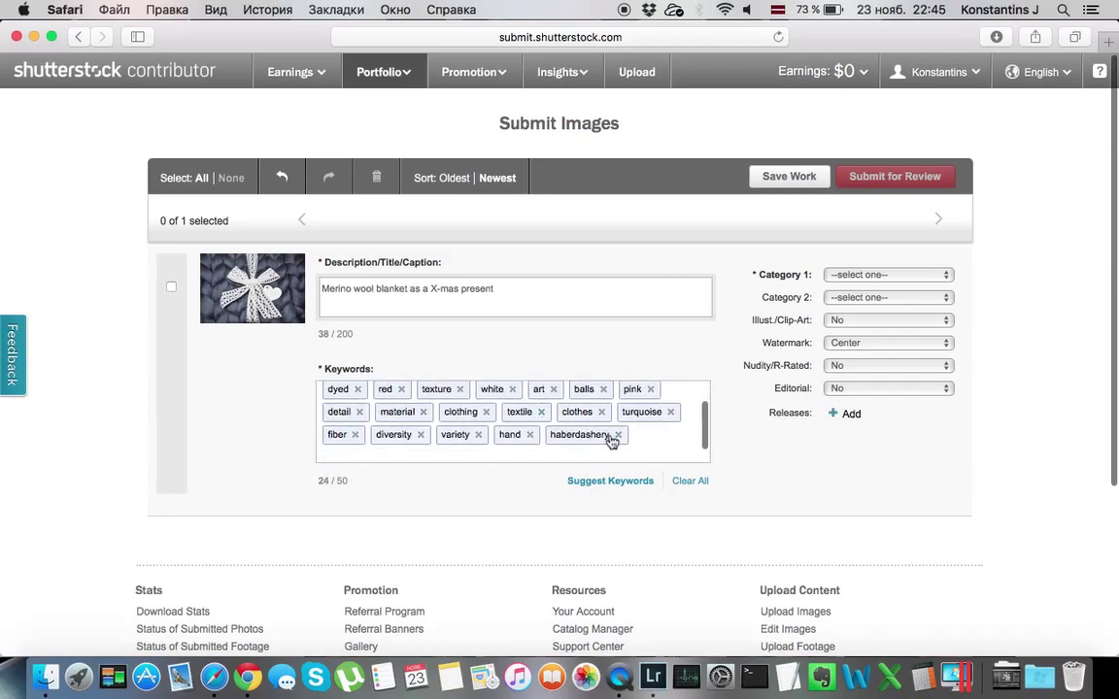
pyautogui.click(619, 435)
pyautogui.click(530, 437)
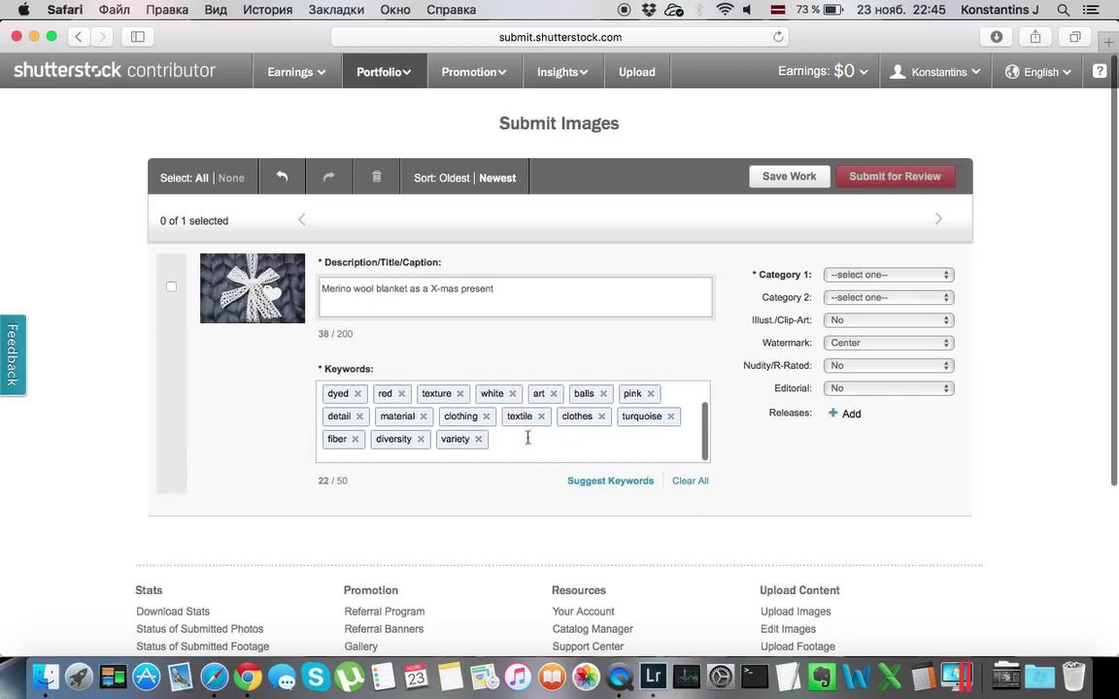
pyautogui.click(422, 439)
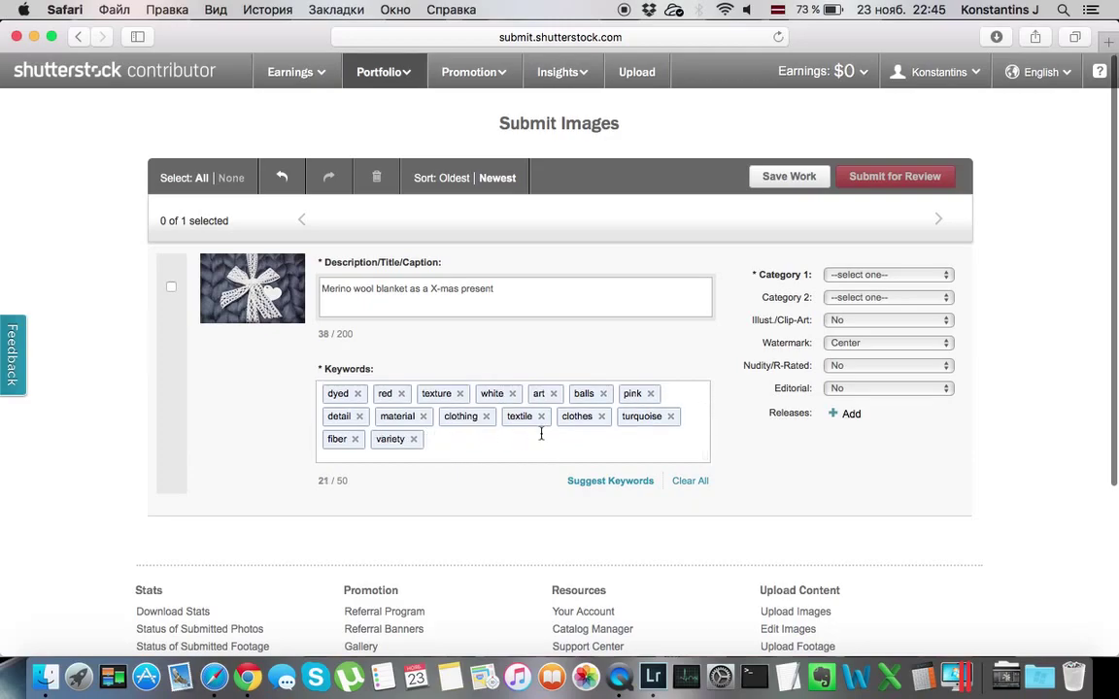
pyautogui.click(670, 418)
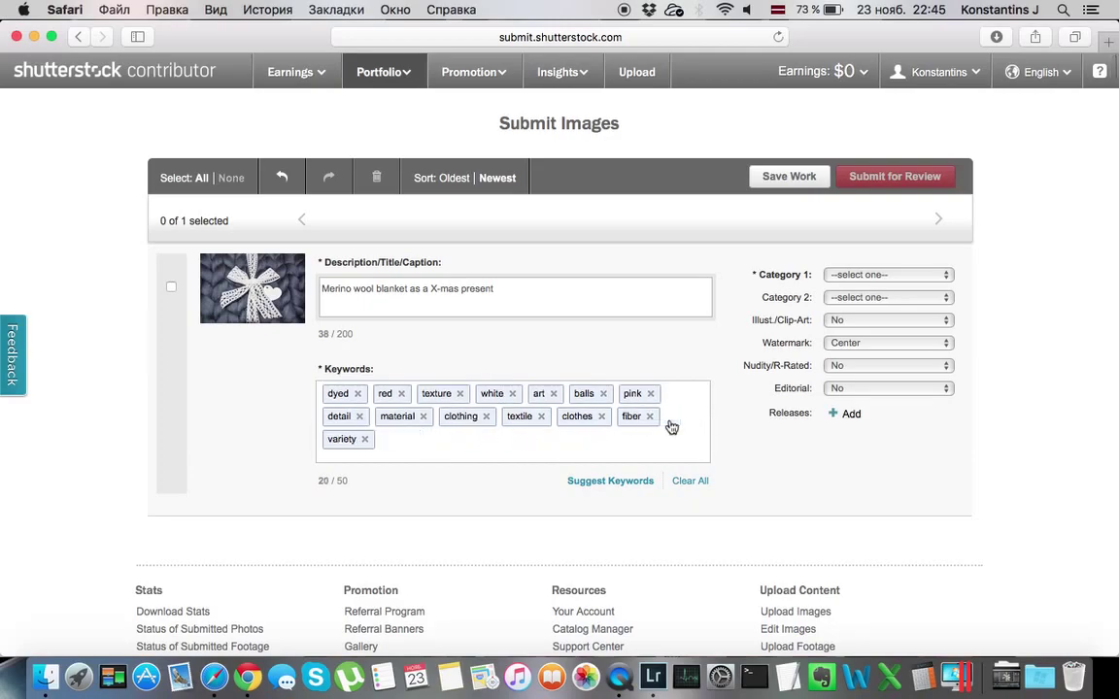
pyautogui.scroll(2, 524, 427)
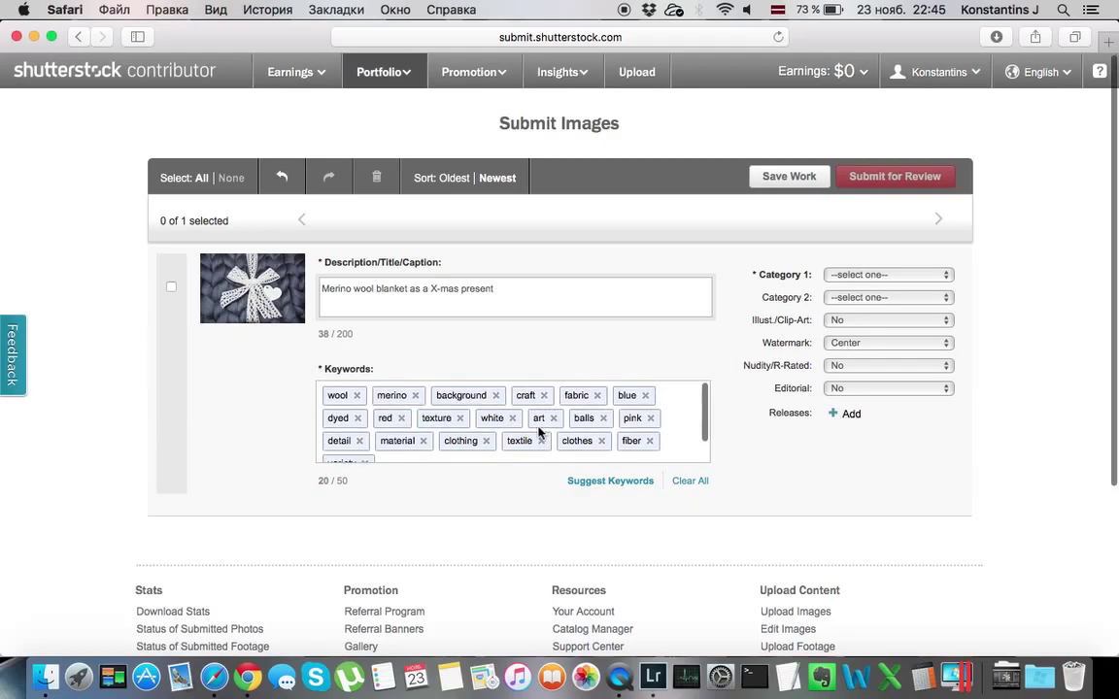
pyautogui.click(402, 419)
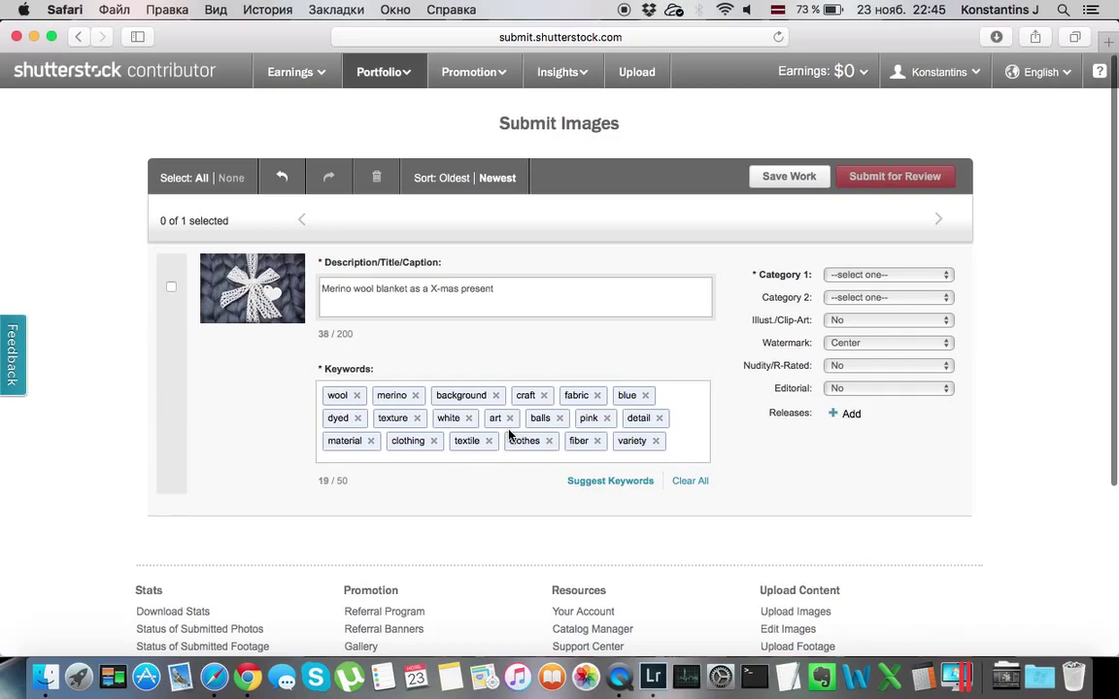
pyautogui.click(871, 277)
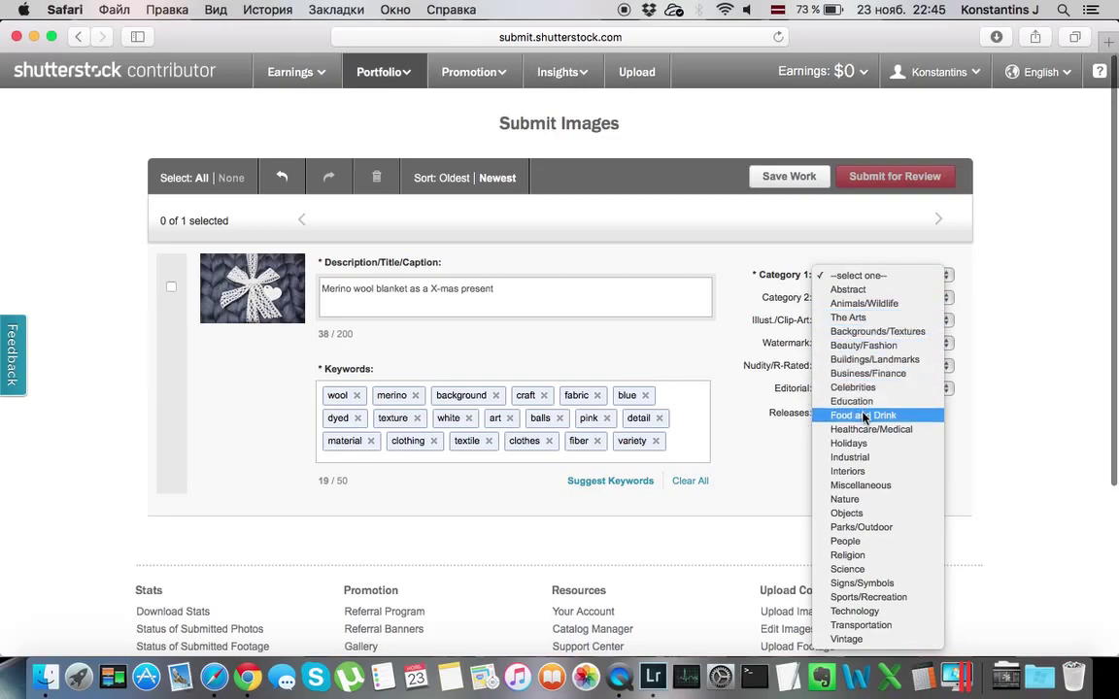
# Set Category 1 to Objects and Category 2 to Beauty/Fashion
pyautogui.click(864, 513)
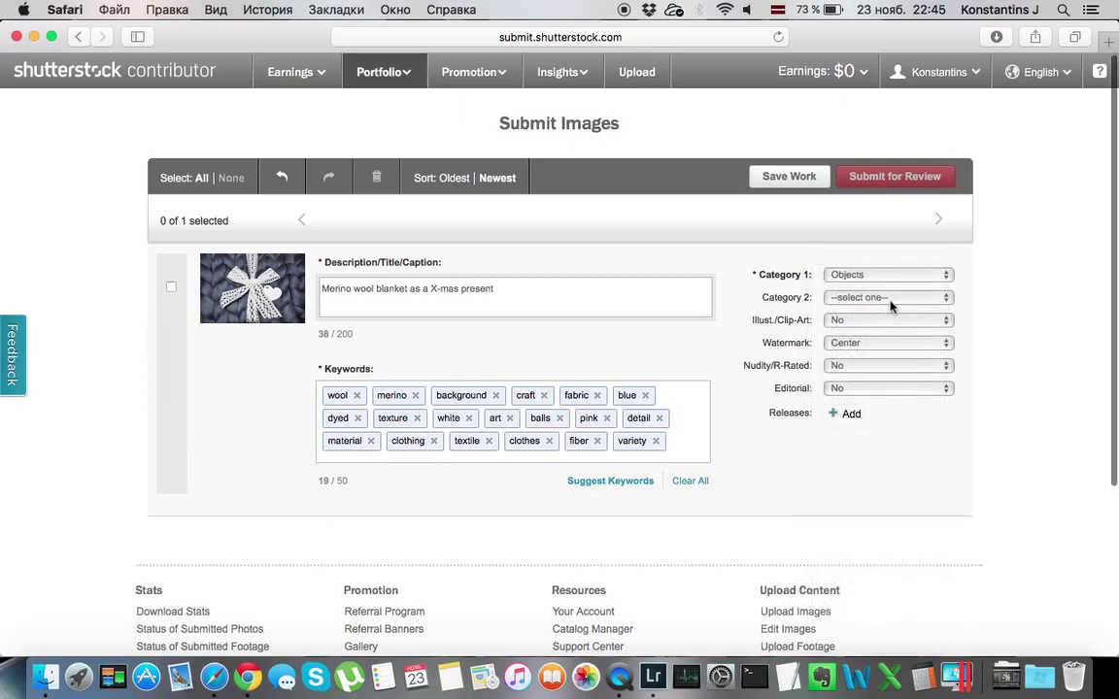
pyautogui.click(865, 300)
pyautogui.scroll(-1, 879, 389)
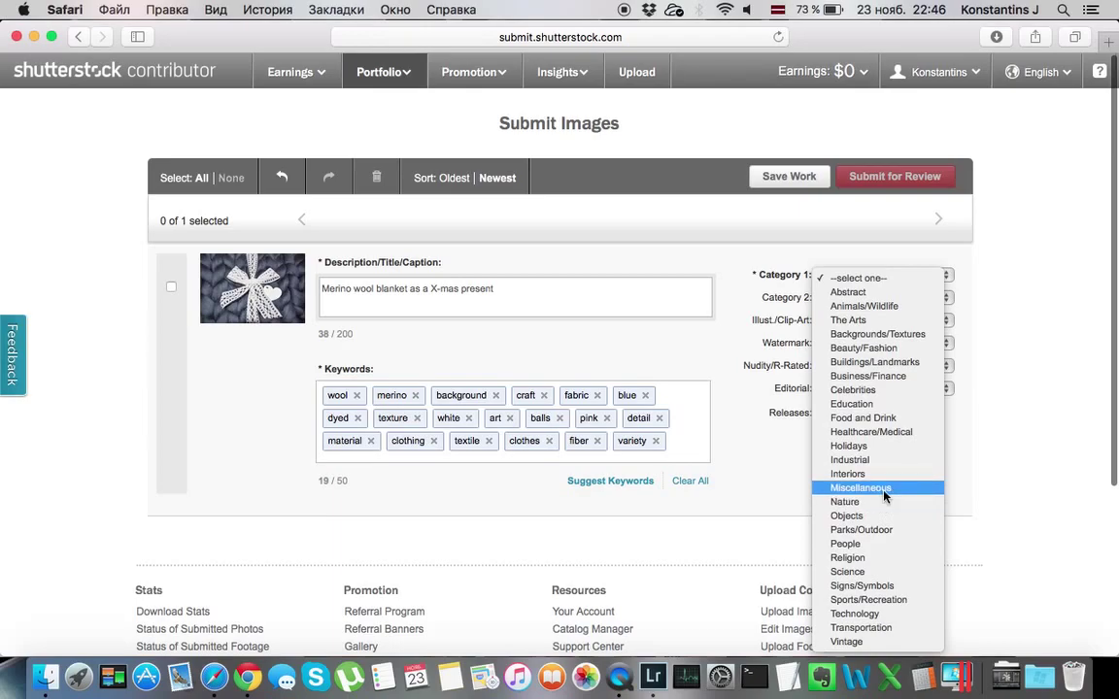
pyautogui.click(901, 351)
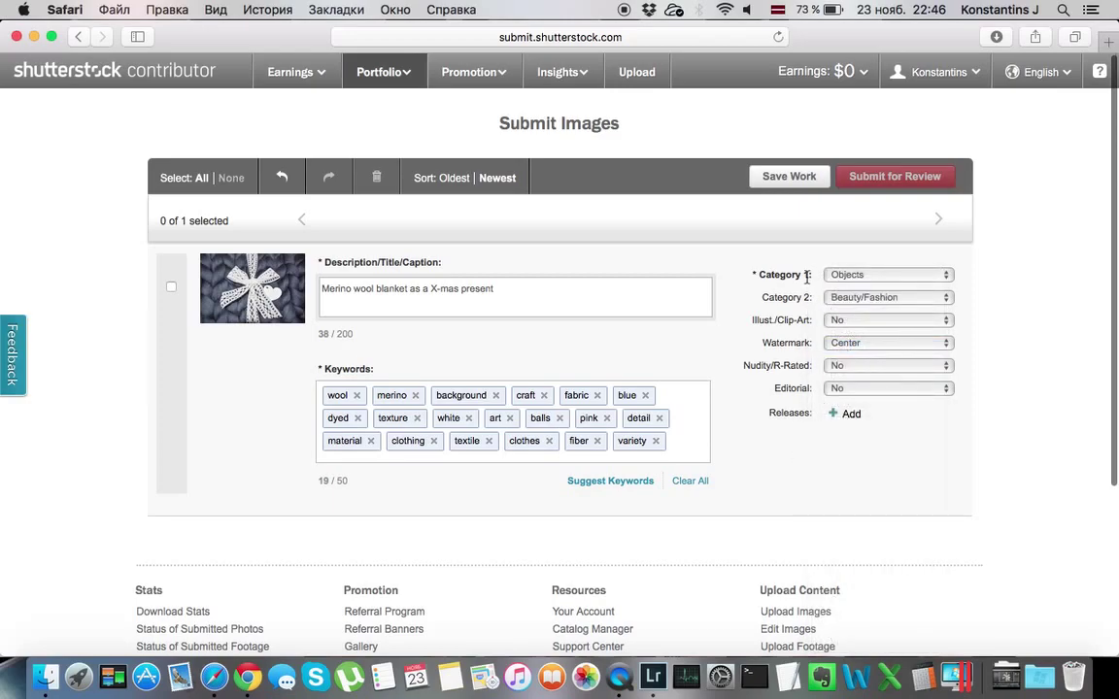
# Save the photo's details and select the photo for submission
pyautogui.click(801, 184)
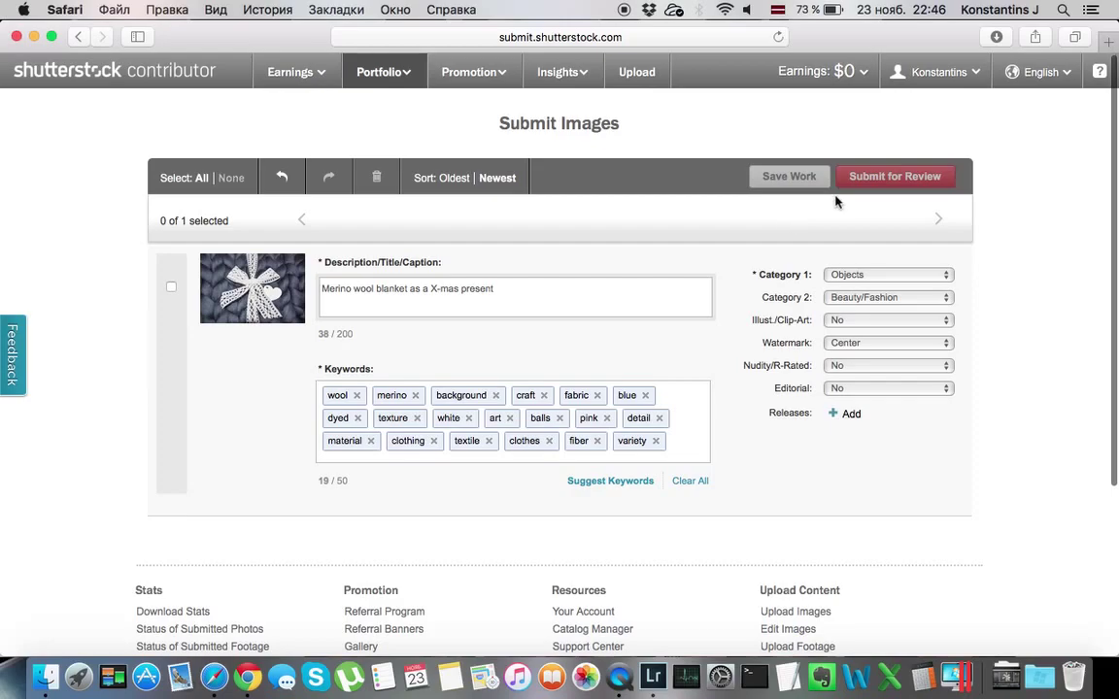
pyautogui.scroll(-1, 775, 257)
pyautogui.scroll(1, 775, 254)
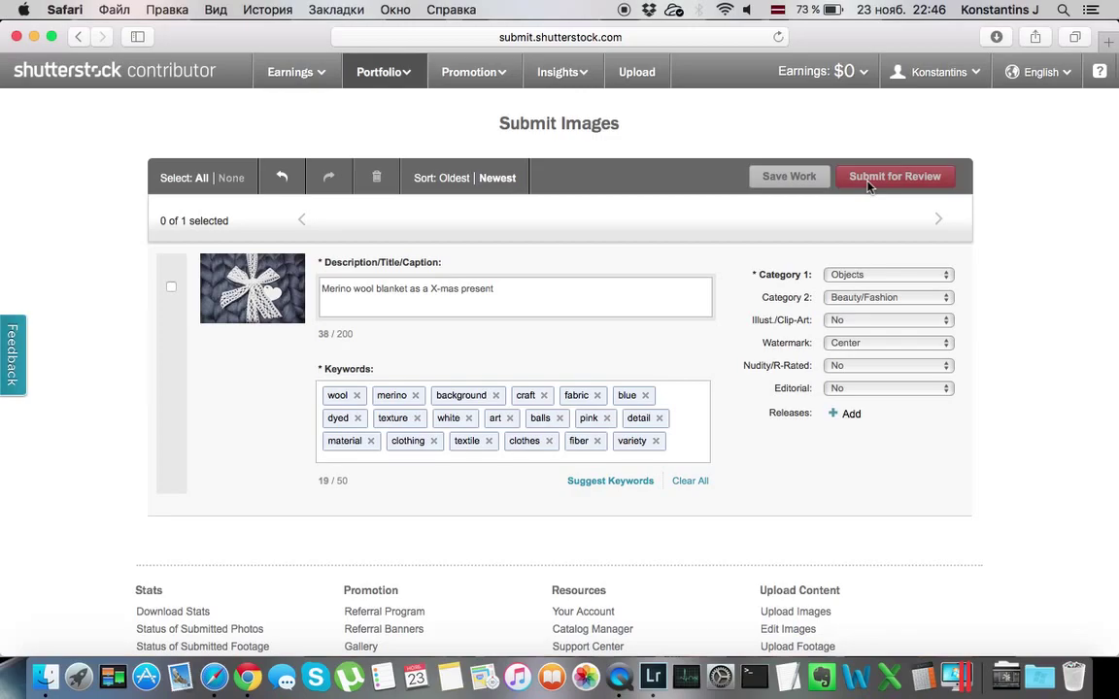
pyautogui.click(172, 289)
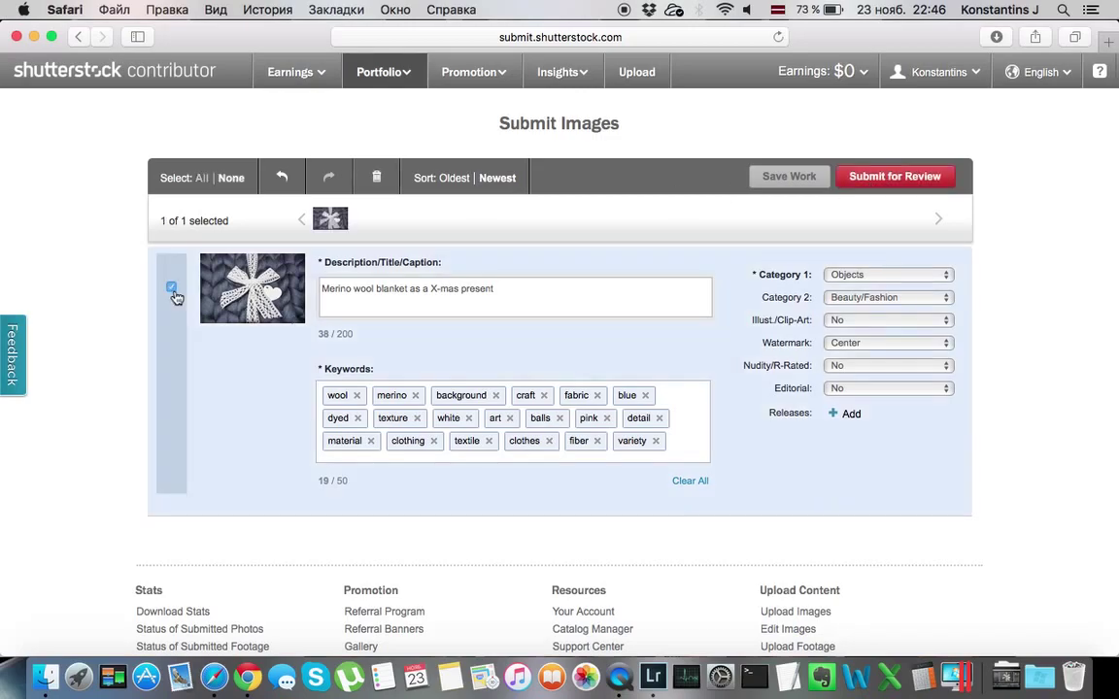
# Submit the selected blanket photo for review, confirm it, and dismiss the success message
pyautogui.click(892, 181)
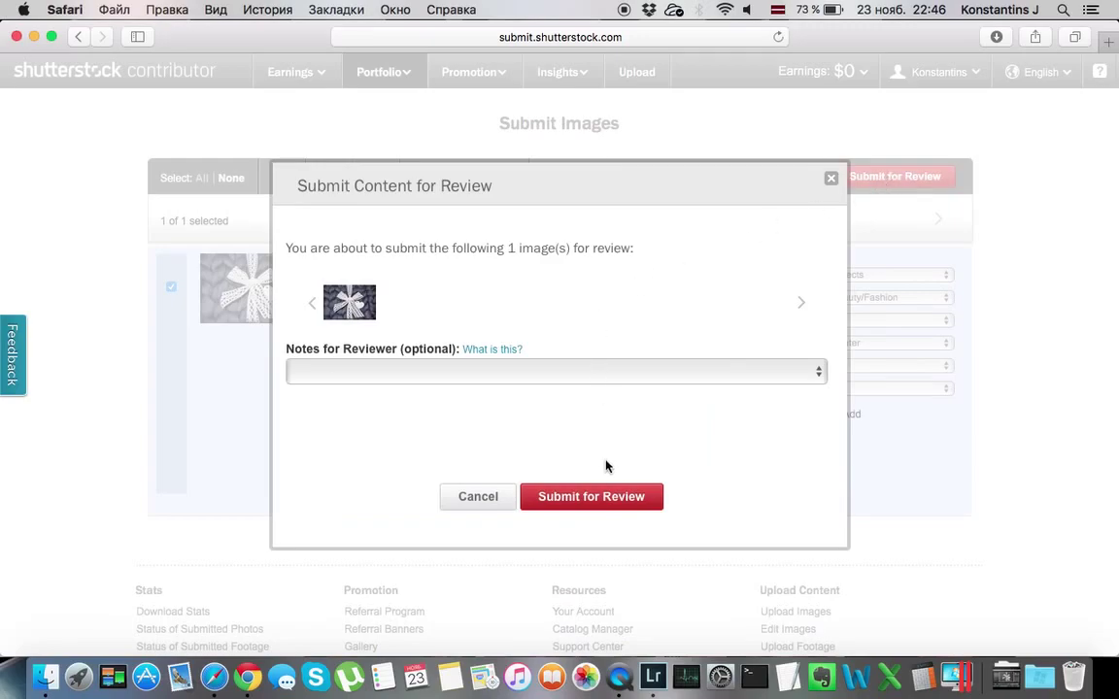
pyautogui.click(590, 497)
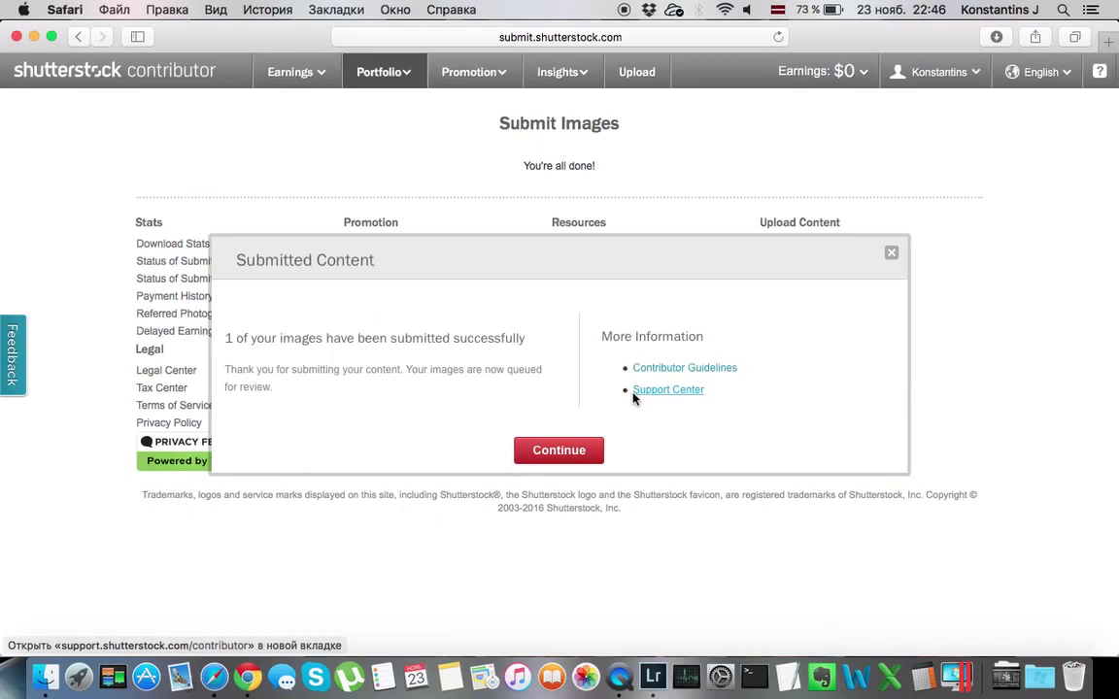
pyautogui.click(589, 450)
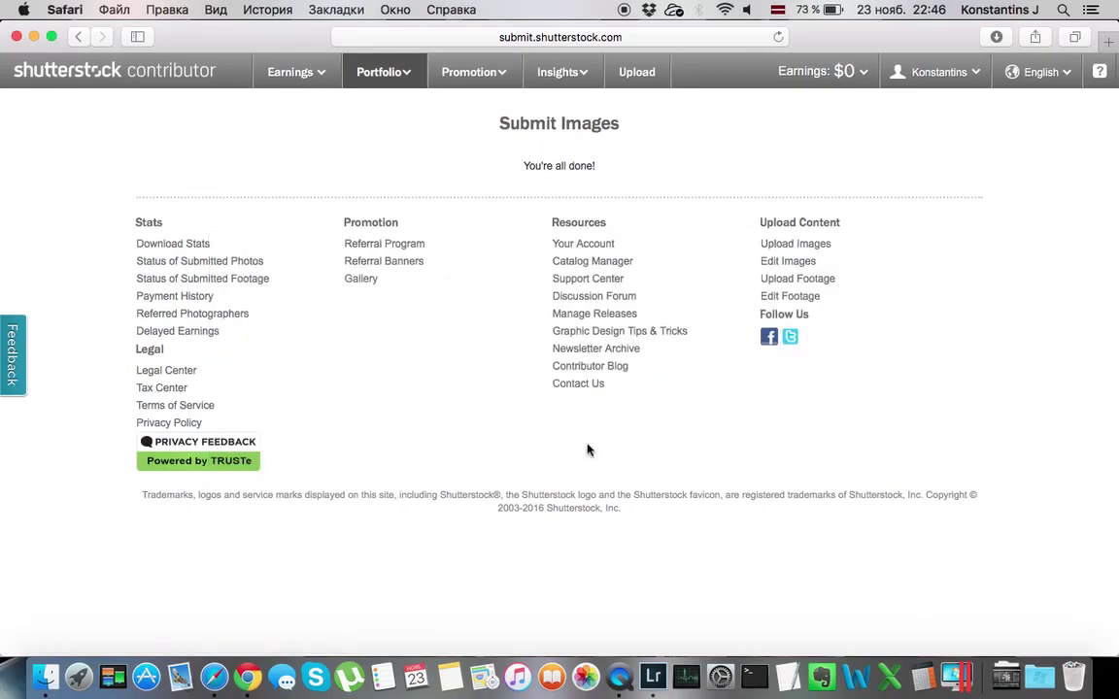